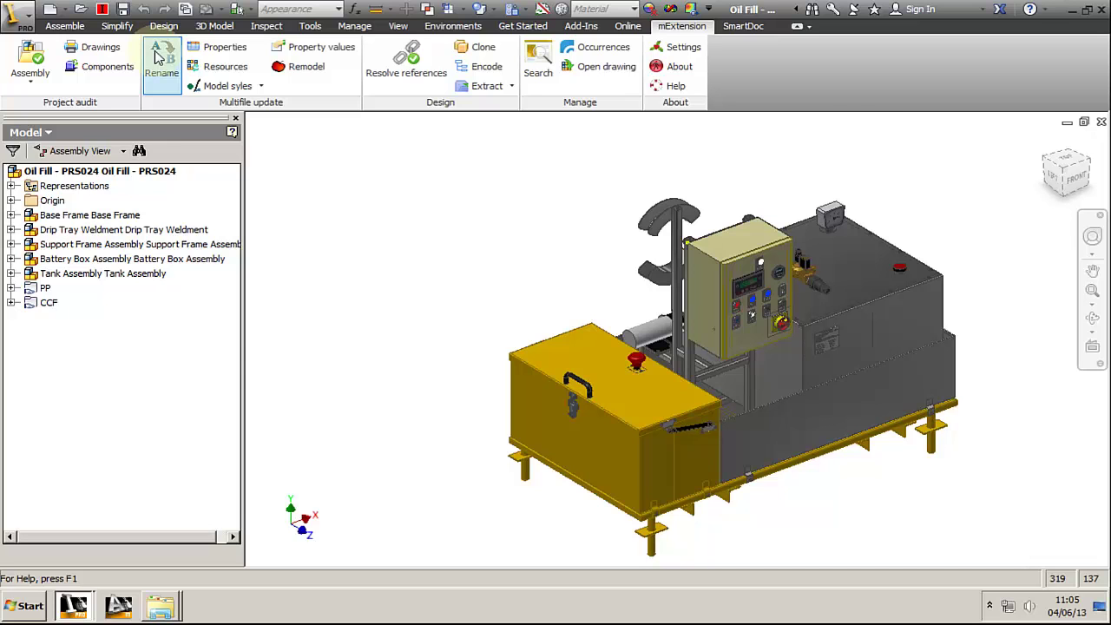
Step: Open the Rename files wizard's Referenced files list maximized, with Description narrowed to reveal file paths
click(158, 59)
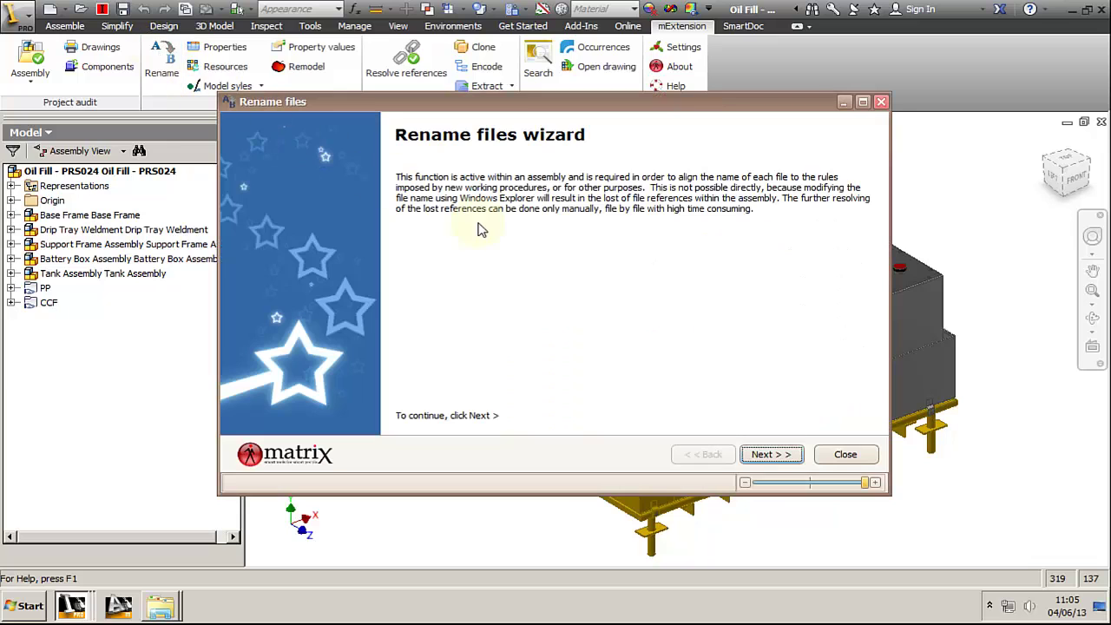
click(784, 455)
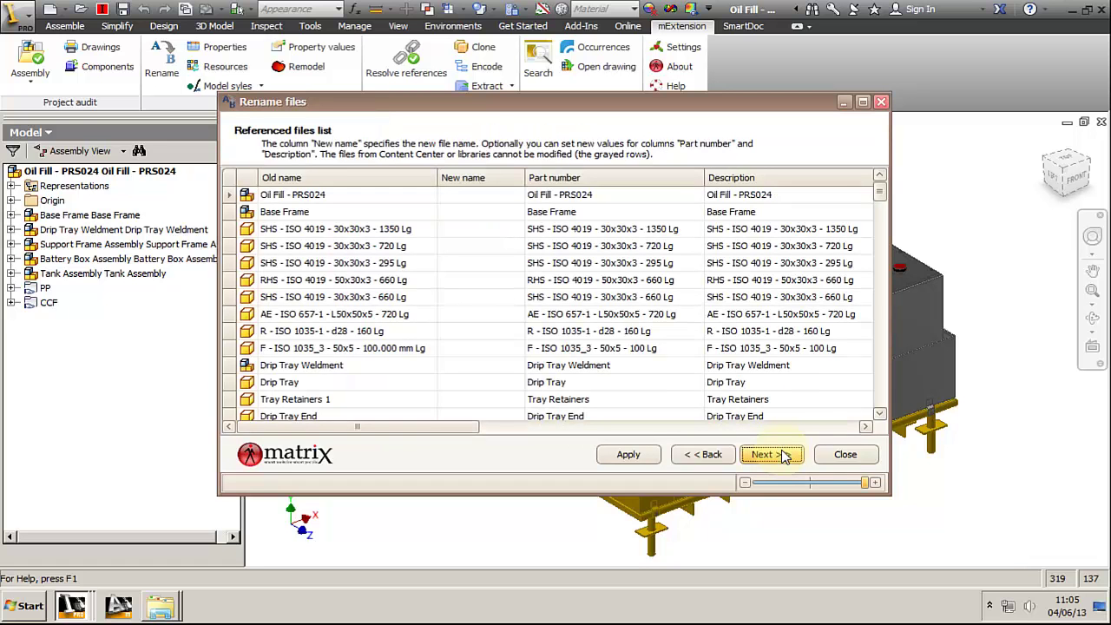
click(863, 102)
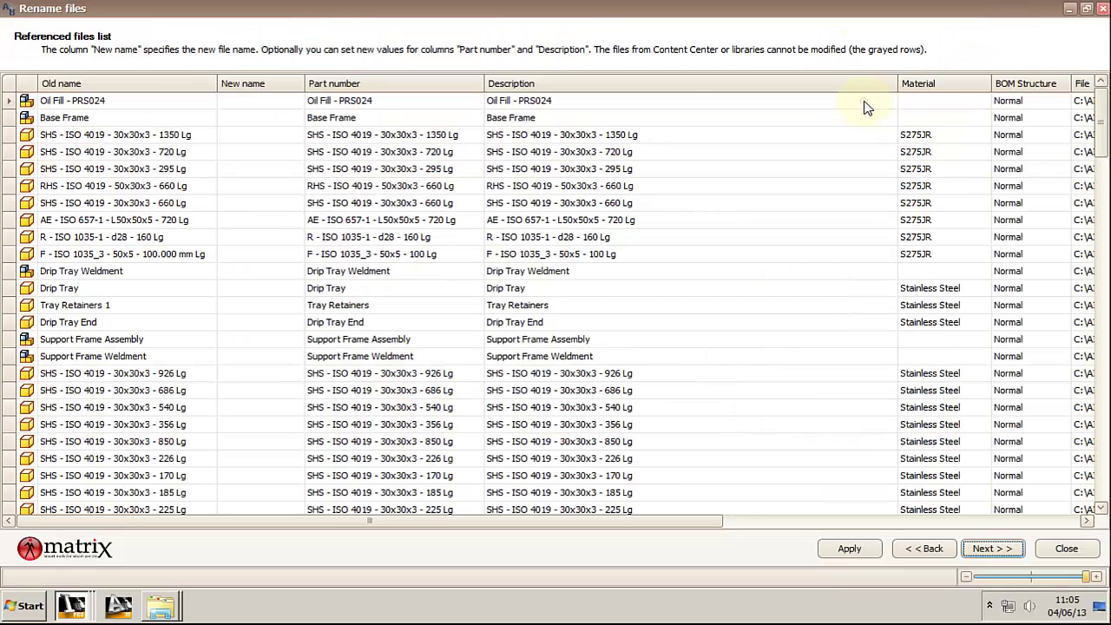
drag(898, 83, 652, 87)
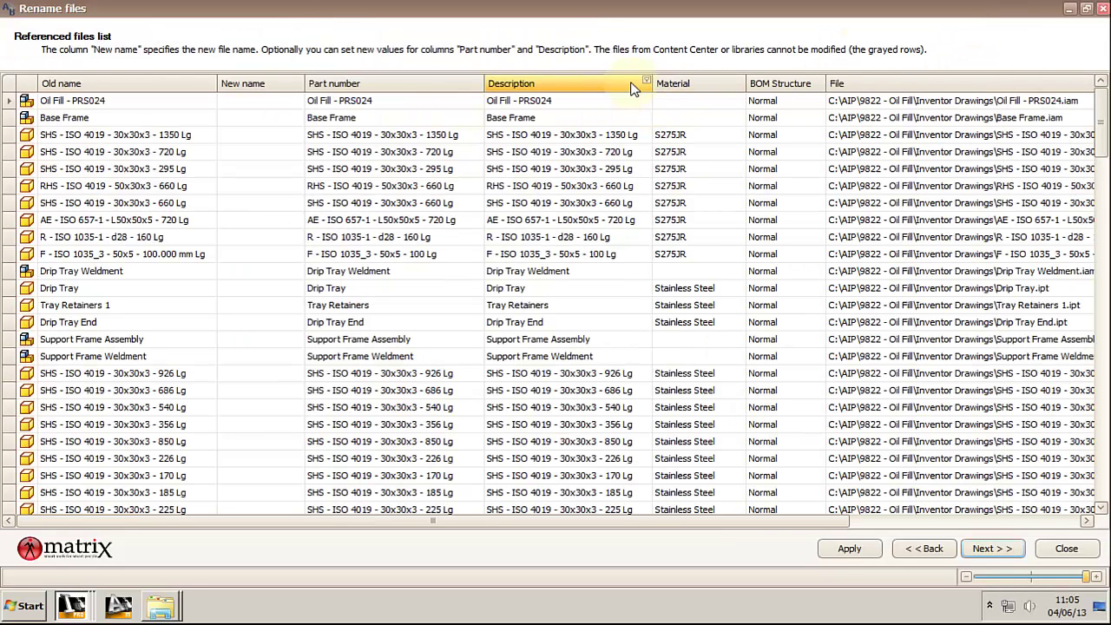
Step: Add a Project column (9822) between Material and BOM Structure using the Column Chooser
right_click(854, 82)
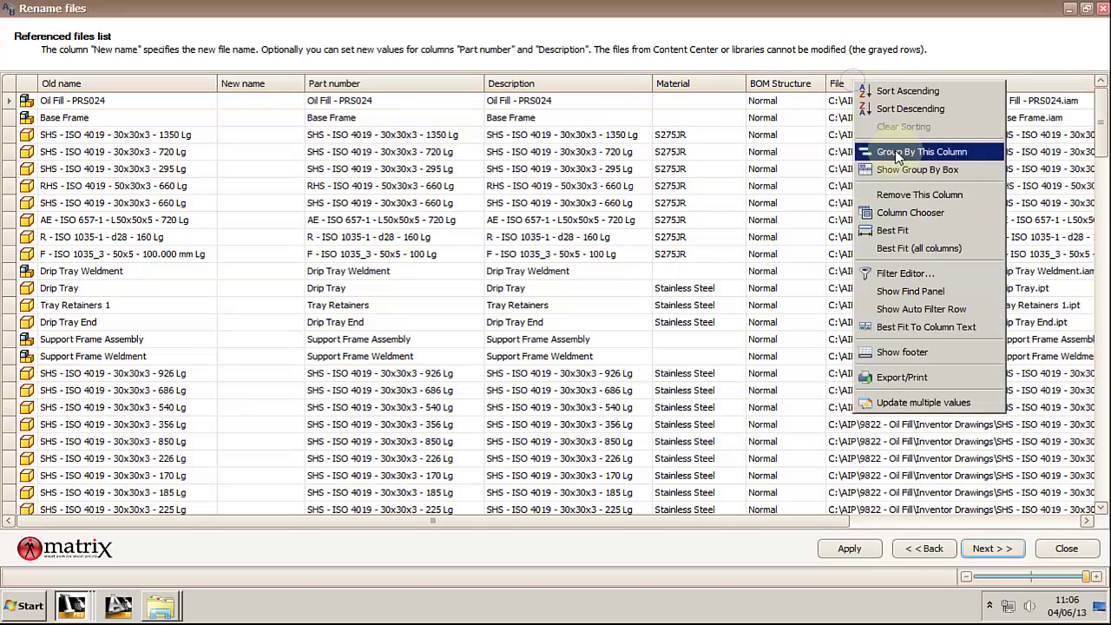
click(931, 219)
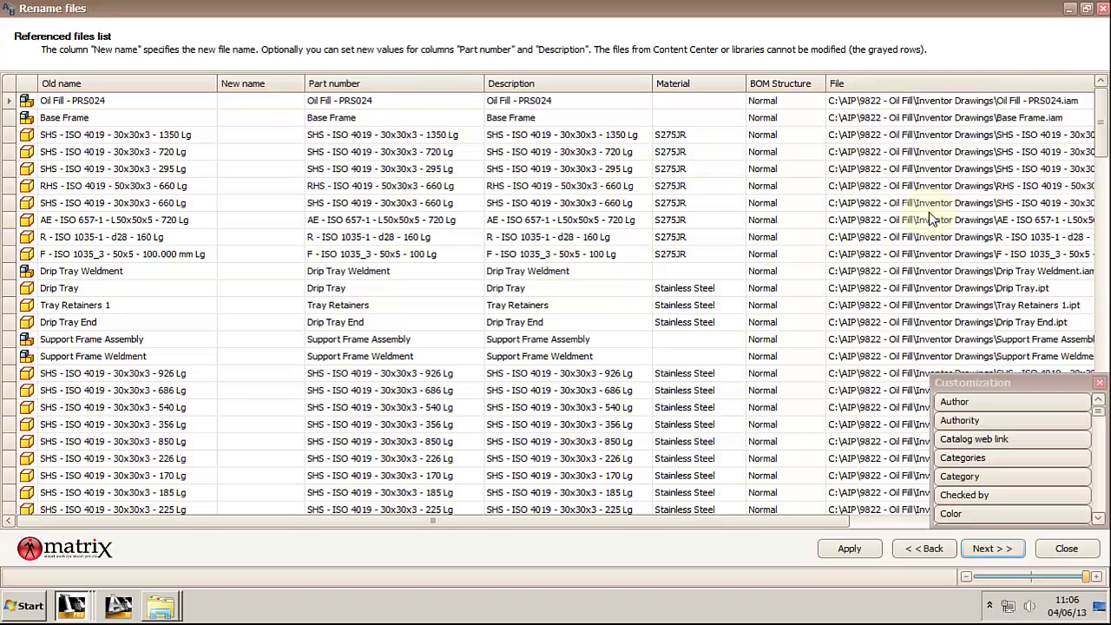
click(993, 375)
drag(991, 376, 992, 122)
scroll(1097, 227, down, 1)
drag(1097, 228, 1094, 377)
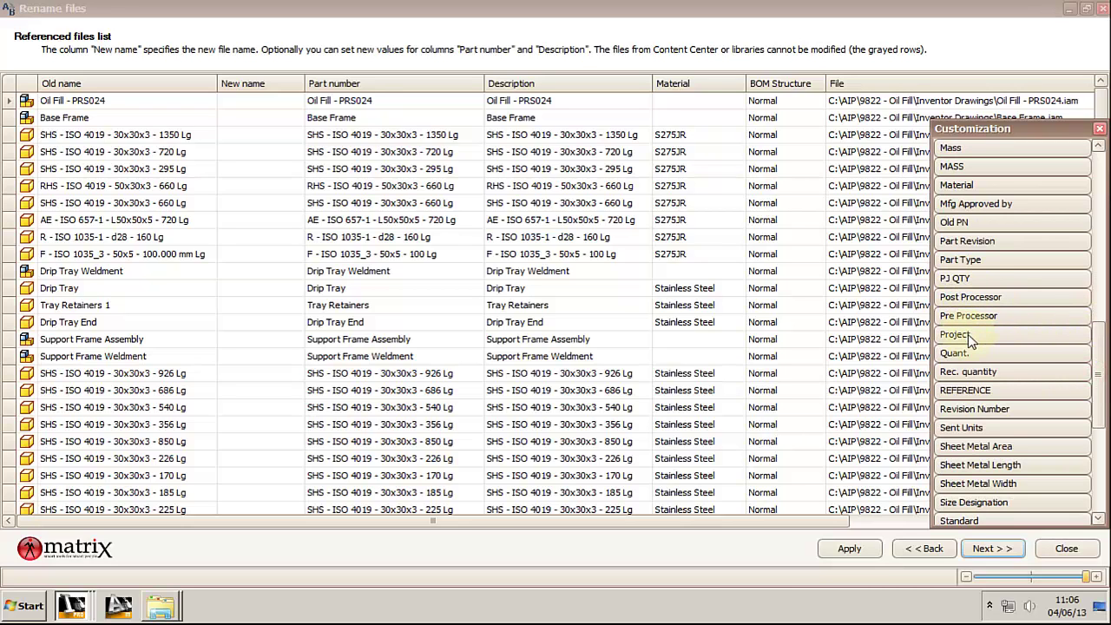
drag(967, 334, 748, 87)
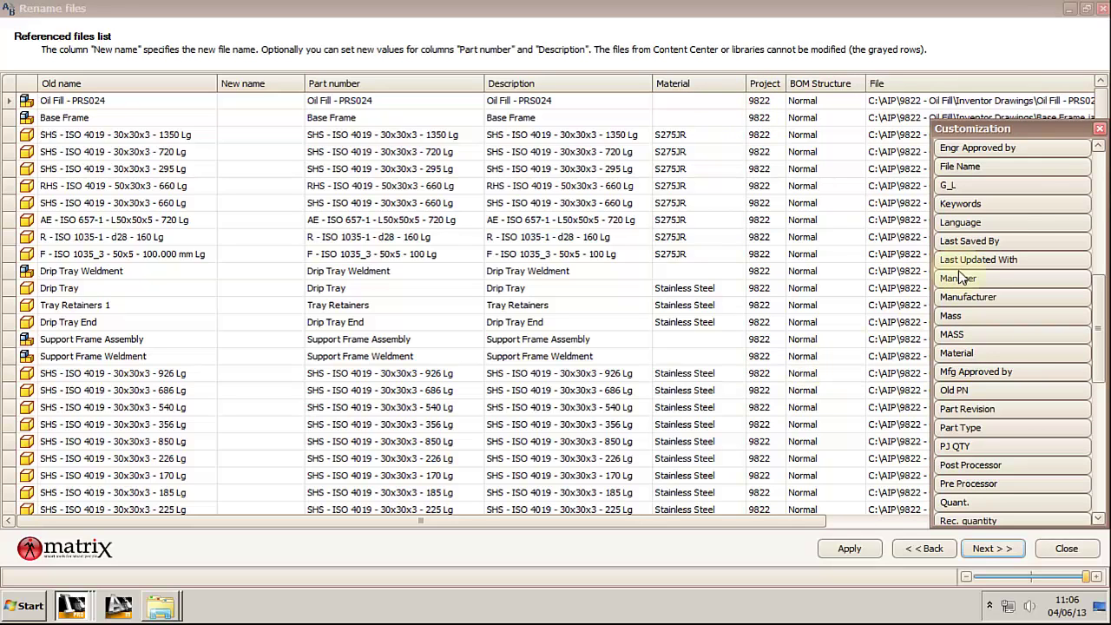
click(1099, 131)
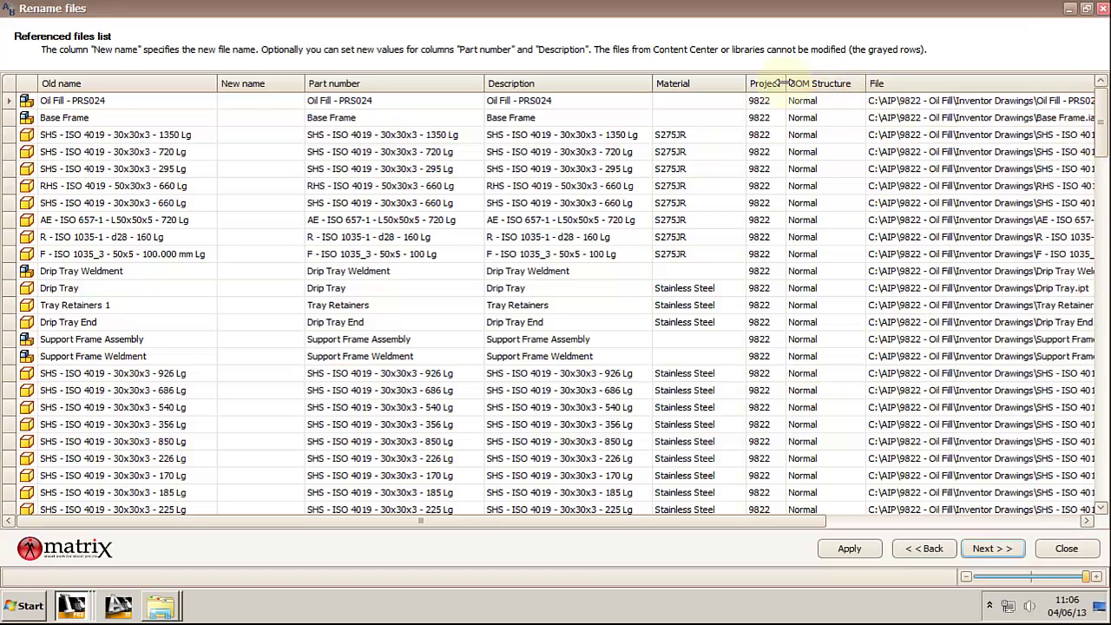
right_click(531, 117)
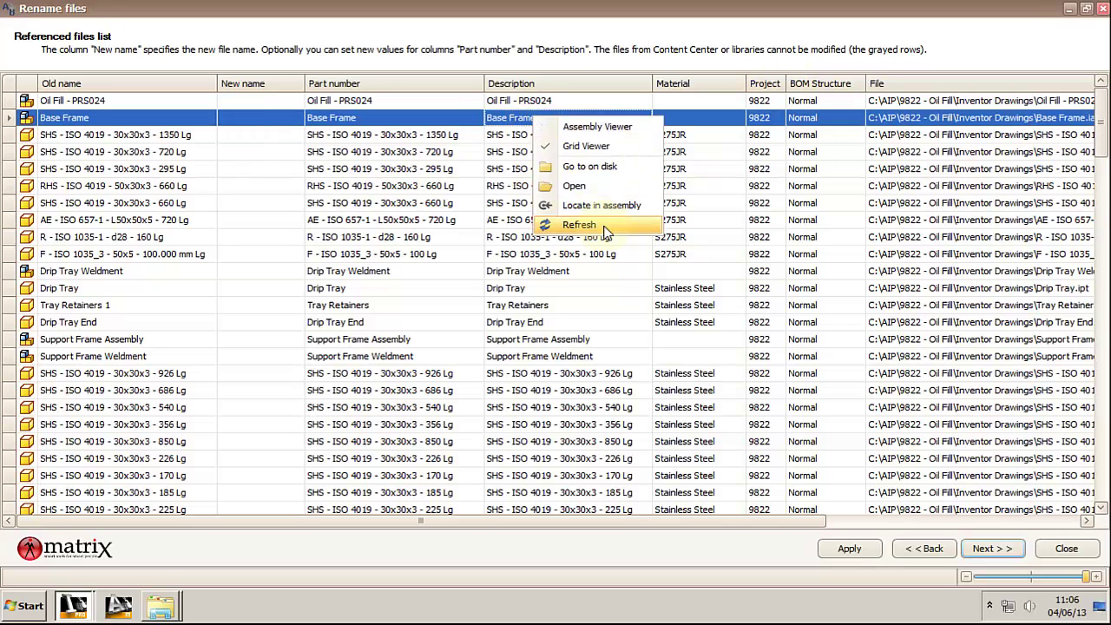
click(549, 129)
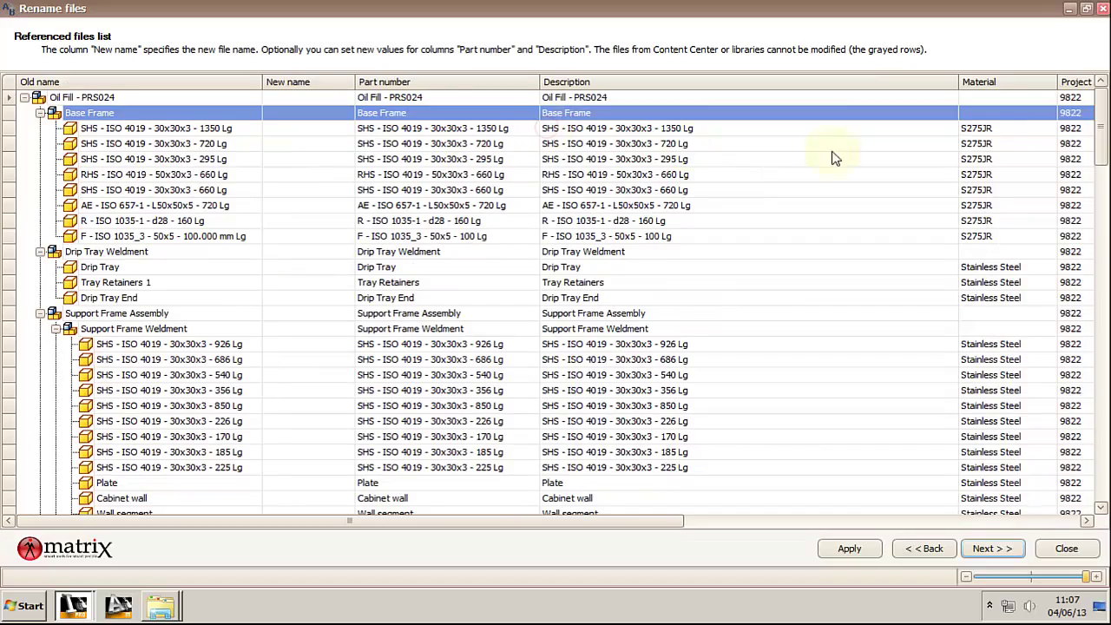
drag(1101, 144, 1099, 97)
right_click(26, 123)
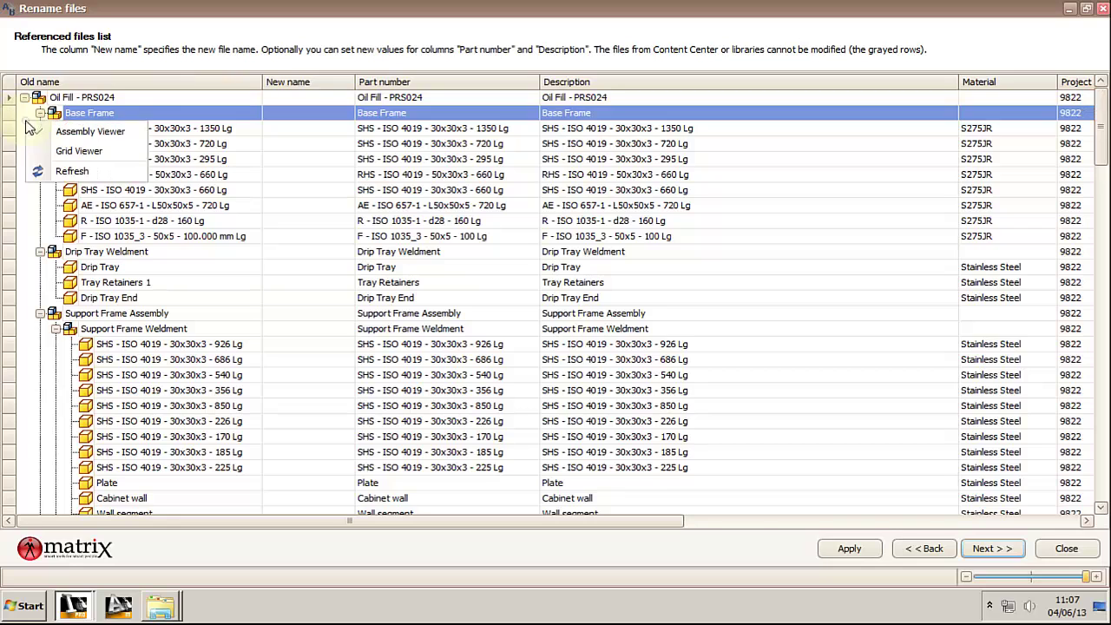
click(54, 152)
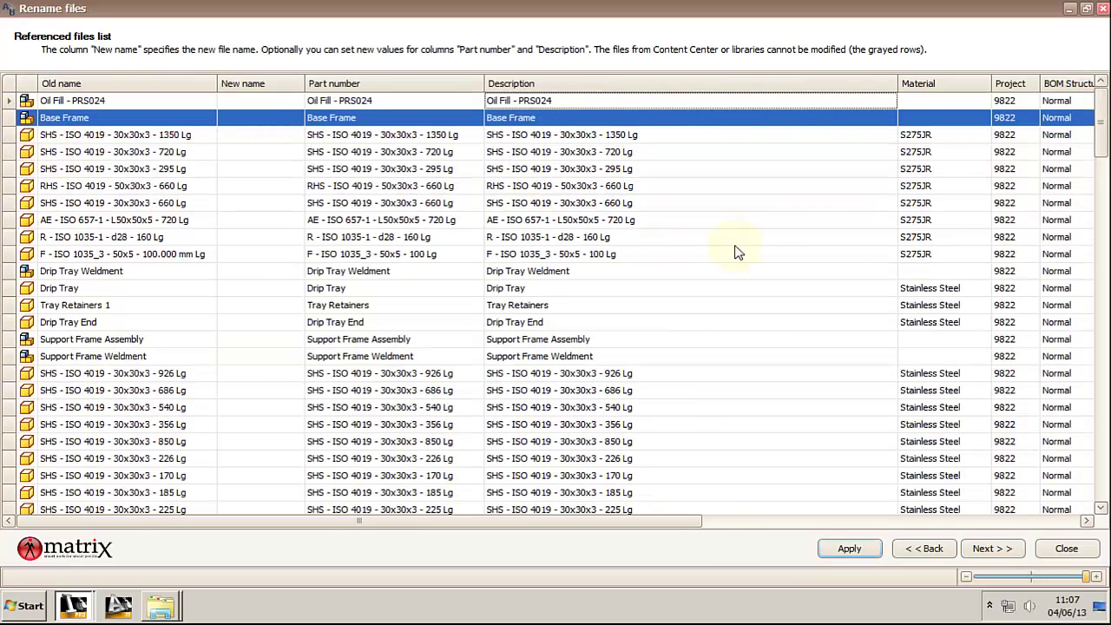
drag(1101, 128, 1103, 323)
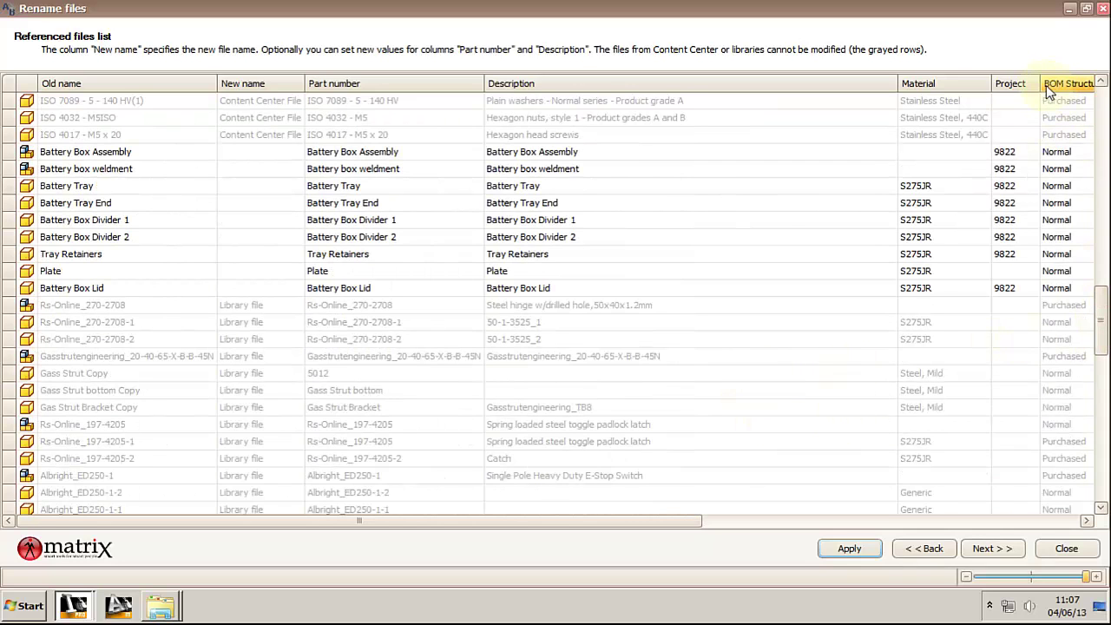
Step: Apply the filter [File] Contains Inventor so library and Content Center files are hidden
right_click(793, 84)
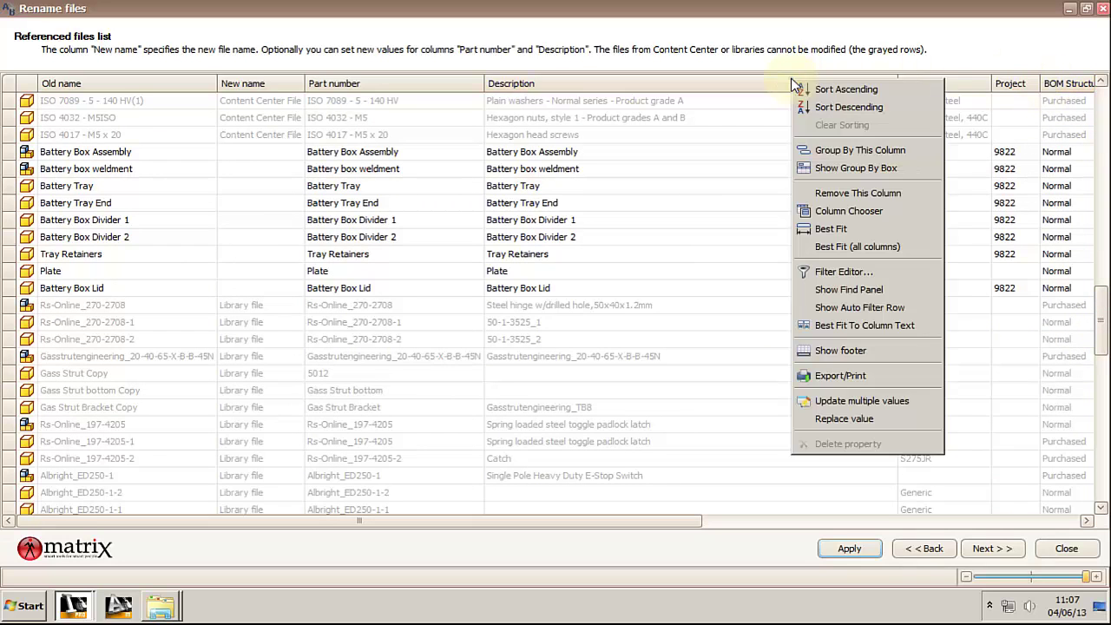
click(869, 272)
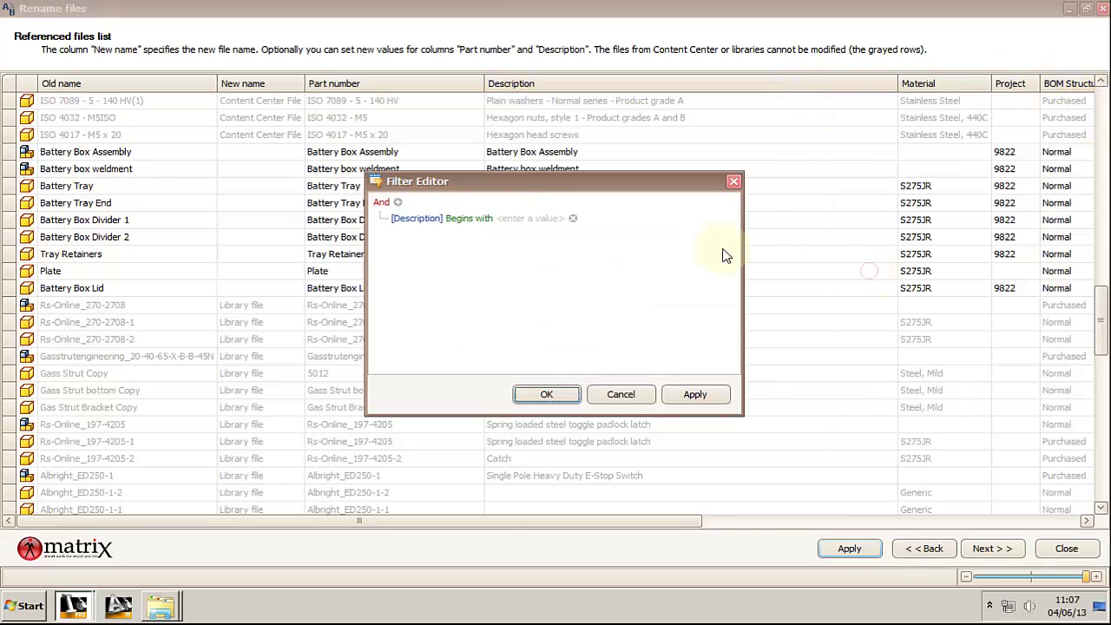
click(415, 218)
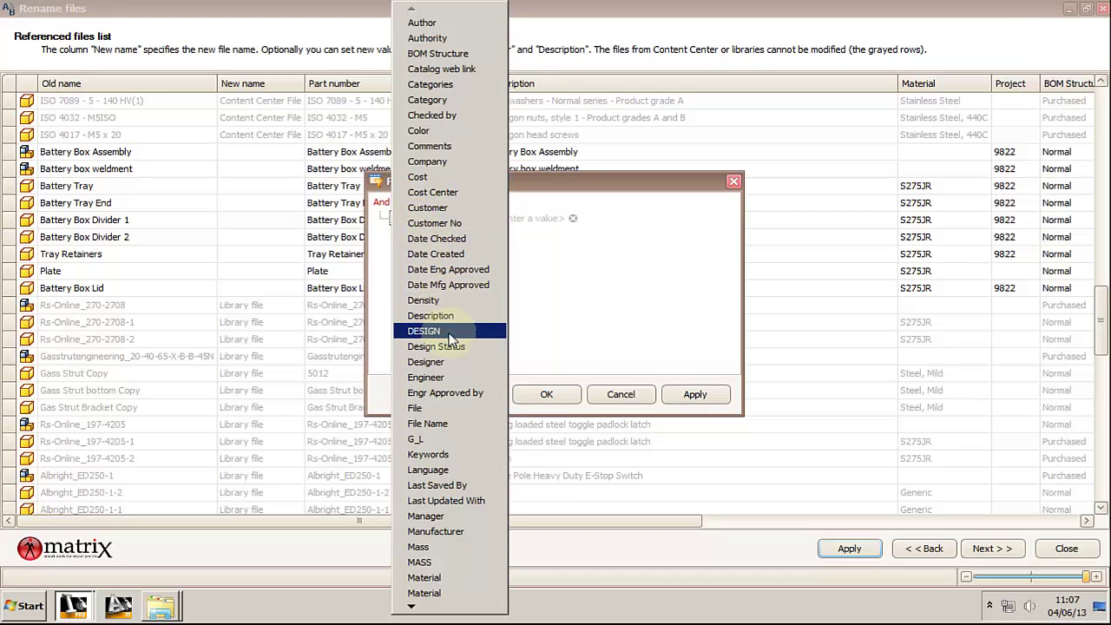
click(458, 407)
click(436, 219)
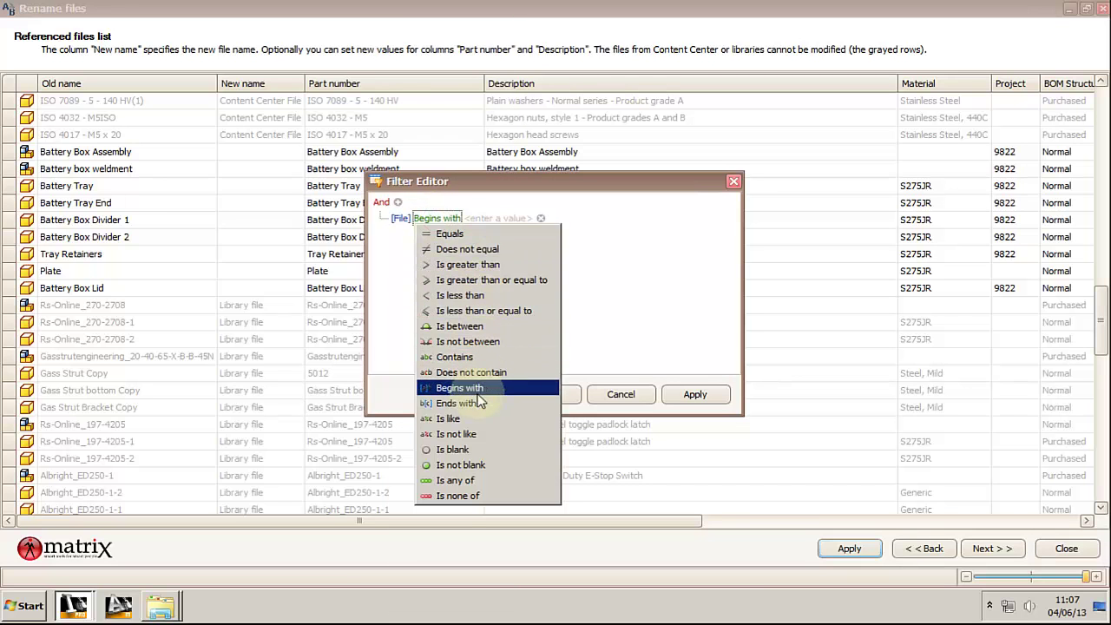
click(477, 357)
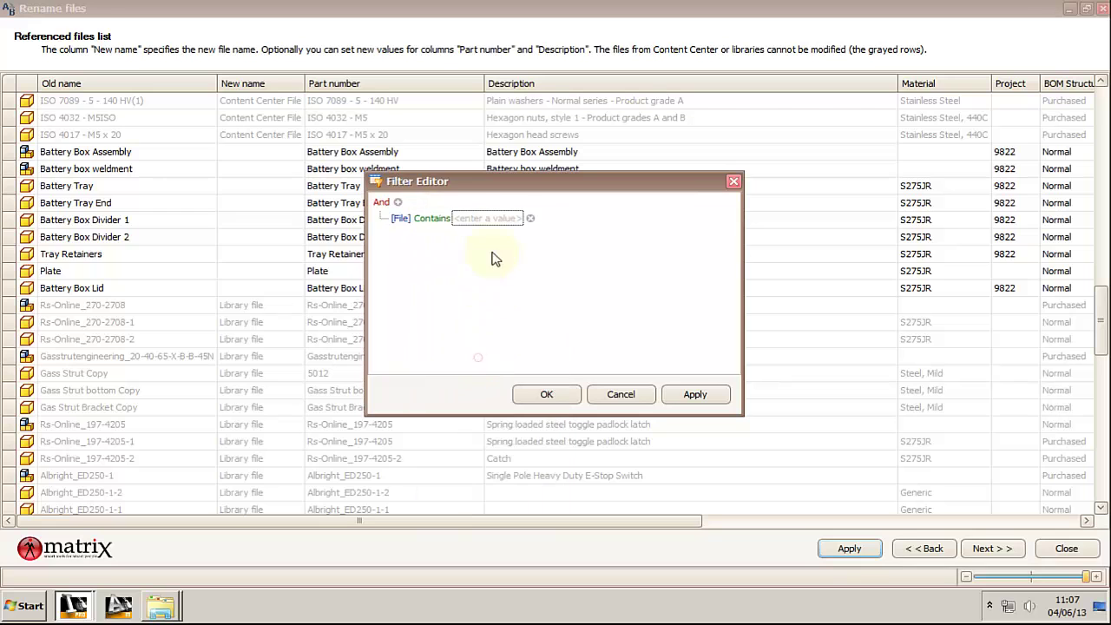
click(492, 219)
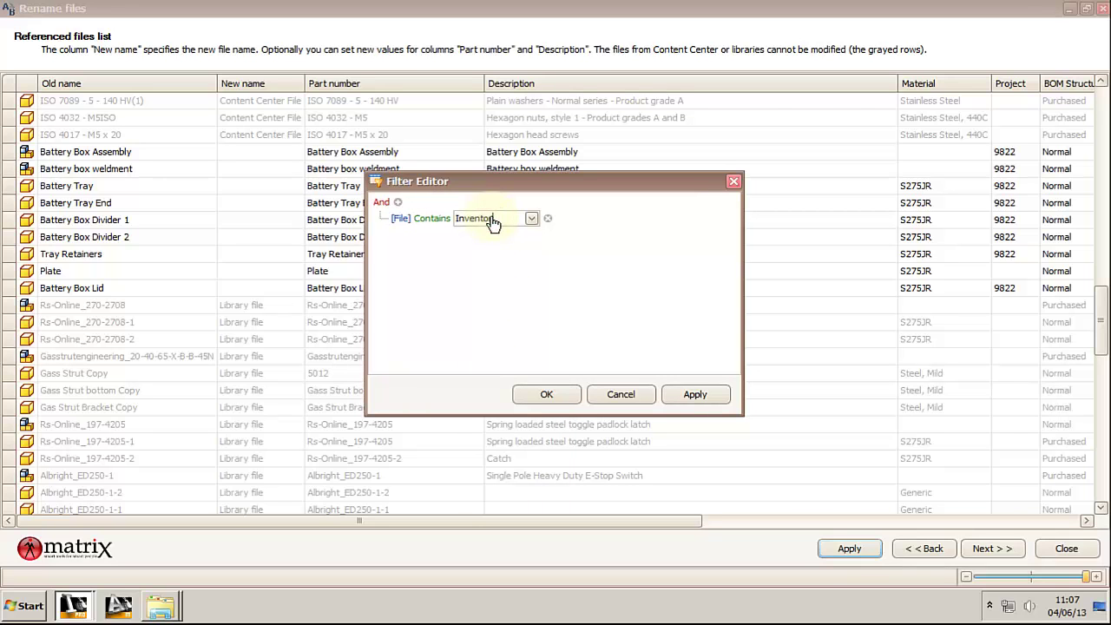
click(546, 395)
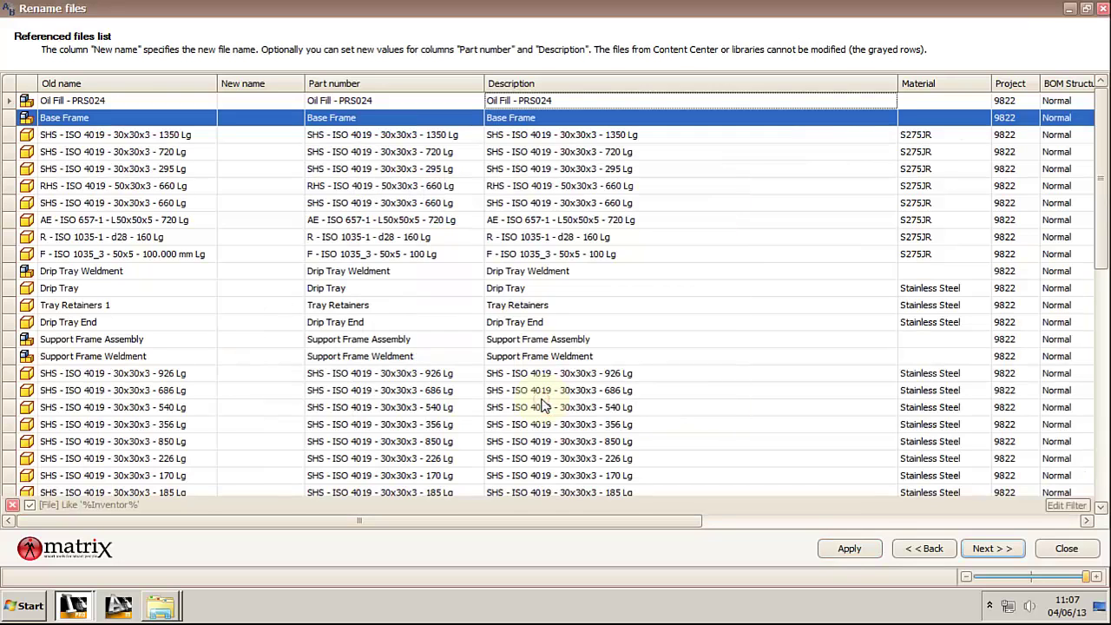
mouse_move(1100, 121)
mouse_down()
mouse_move(1107, 368)
mouse_move(1106, 131)
mouse_up()
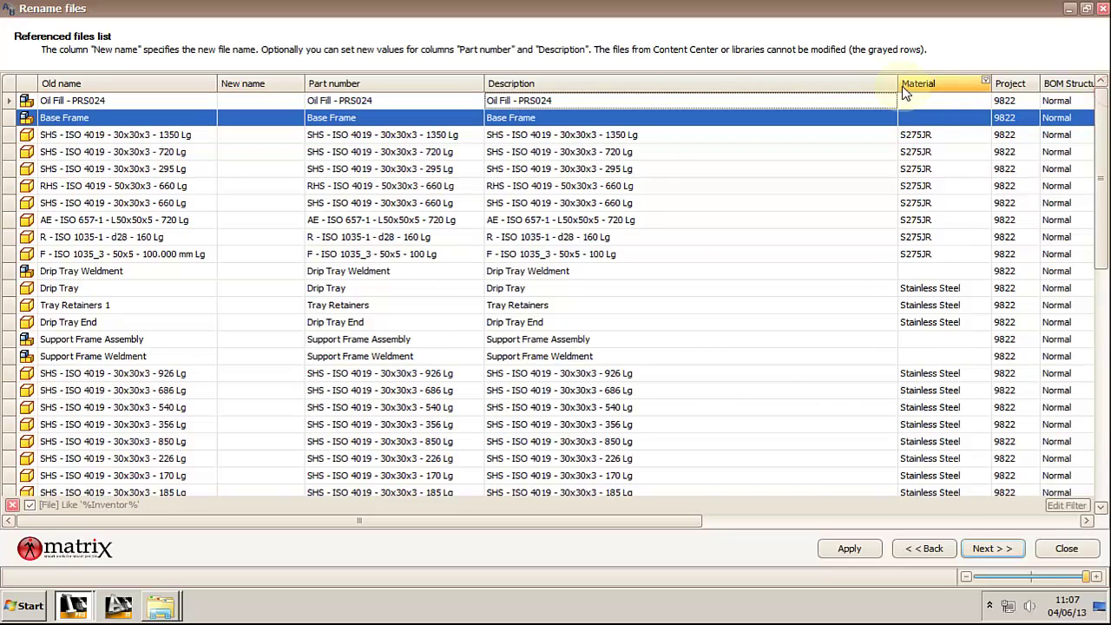
Step: Sort the list by Part number and select both Plate rows together
click(325, 82)
scroll(379, 204, up, 4)
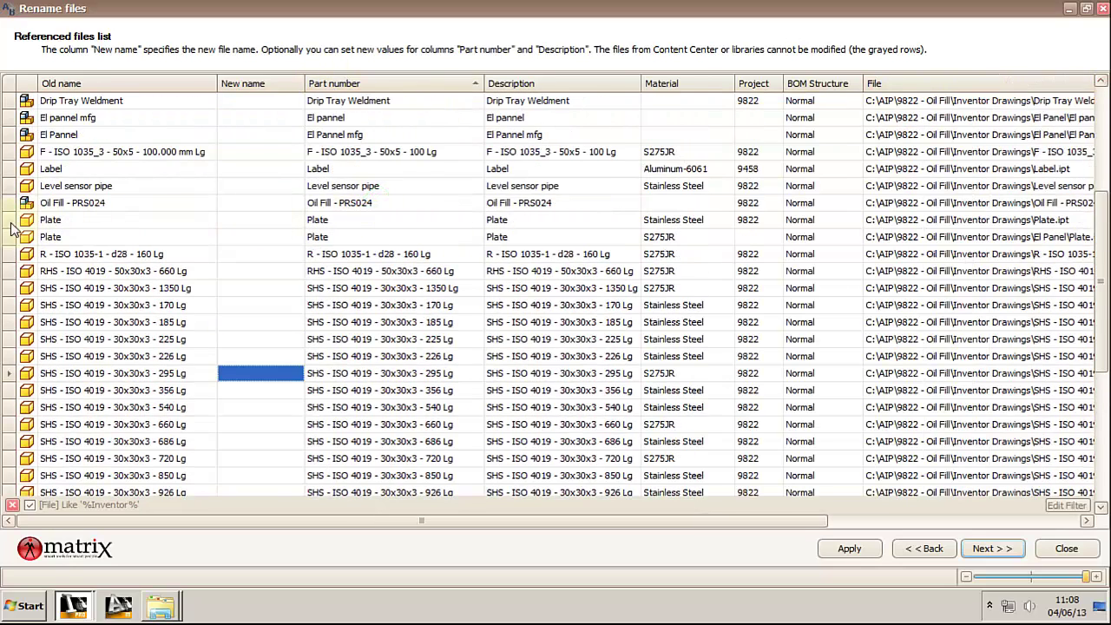
click(8, 220)
shift+click(9, 237)
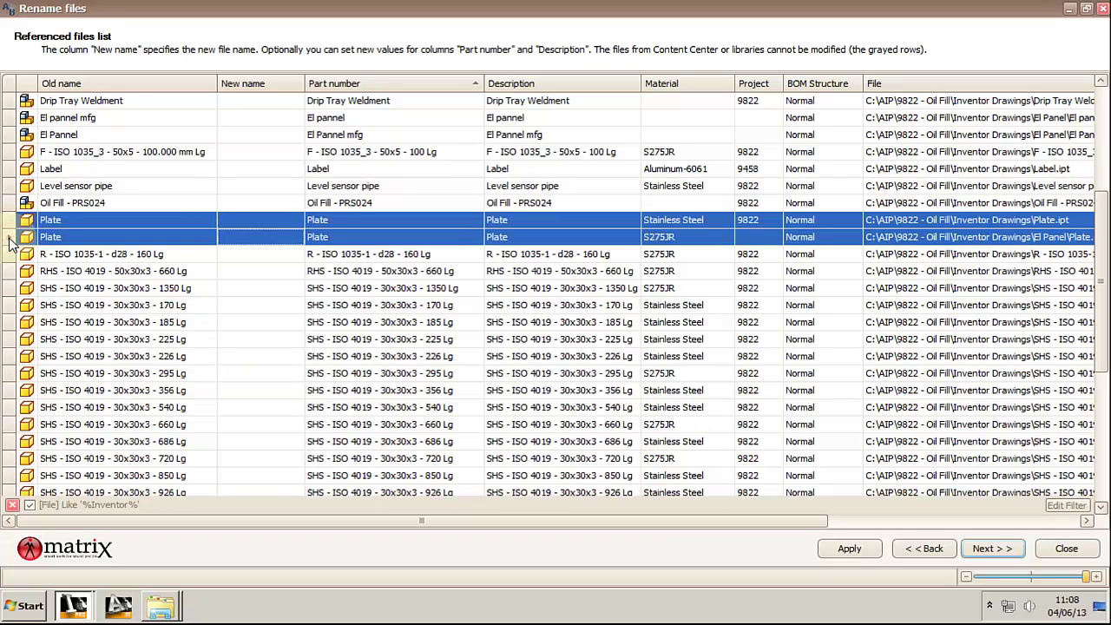
right_click(355, 223)
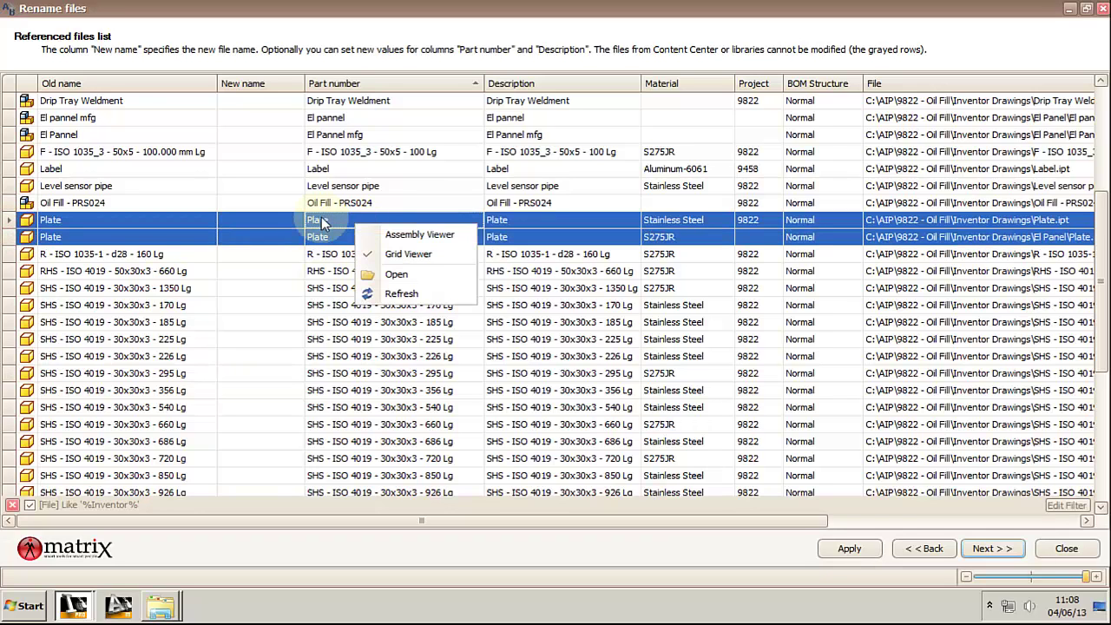
click(347, 222)
Step: Select the second Plate row's part number and description cells
right_click(54, 222)
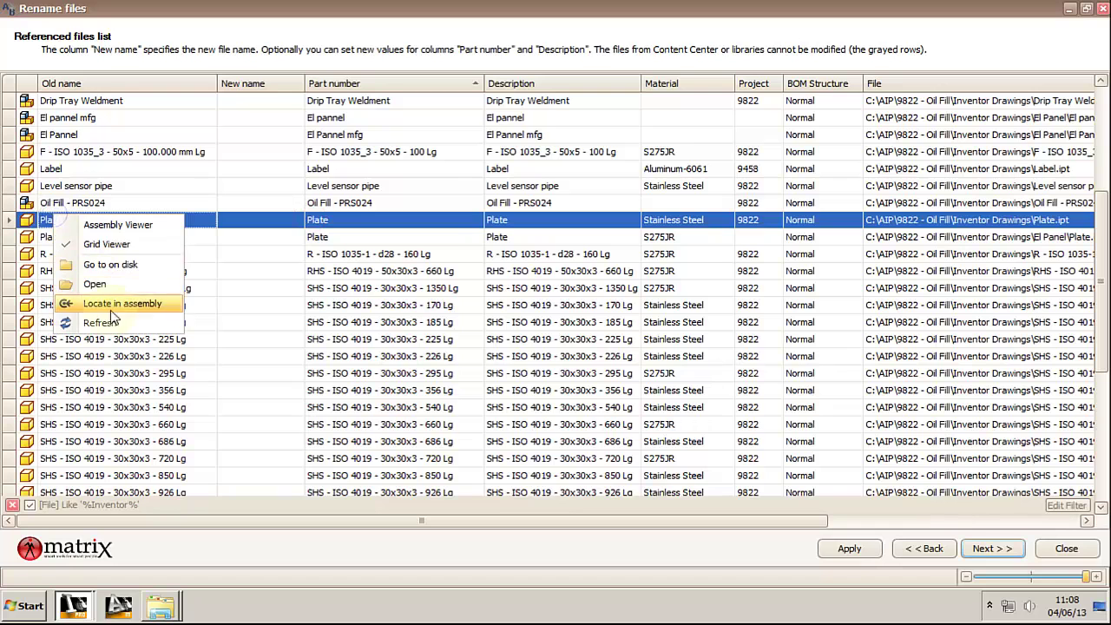
click(360, 237)
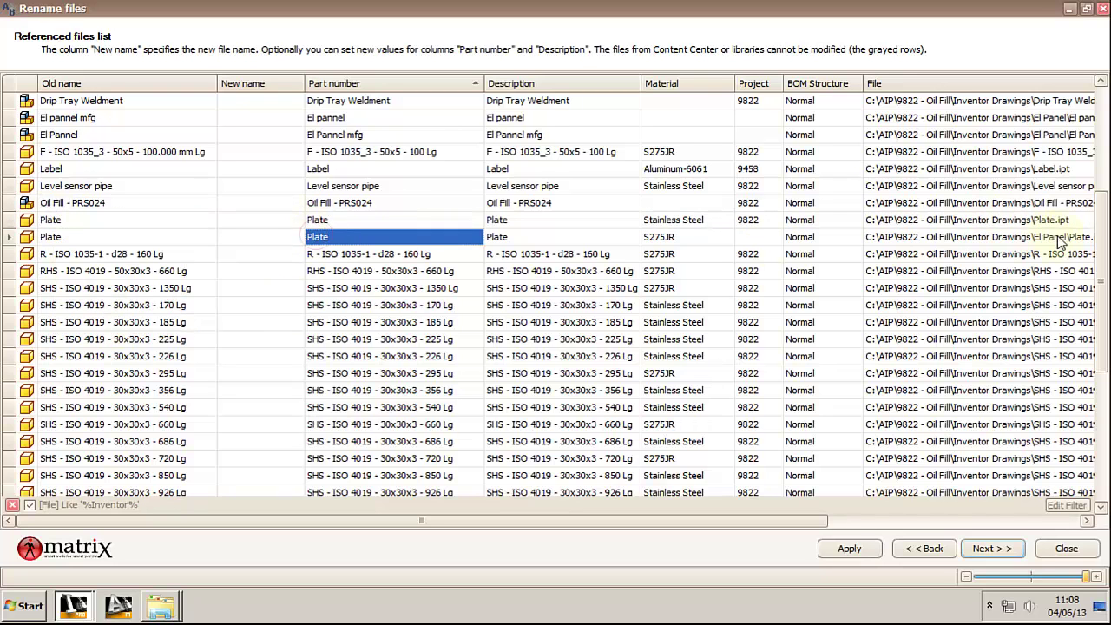
drag(777, 520, 982, 526)
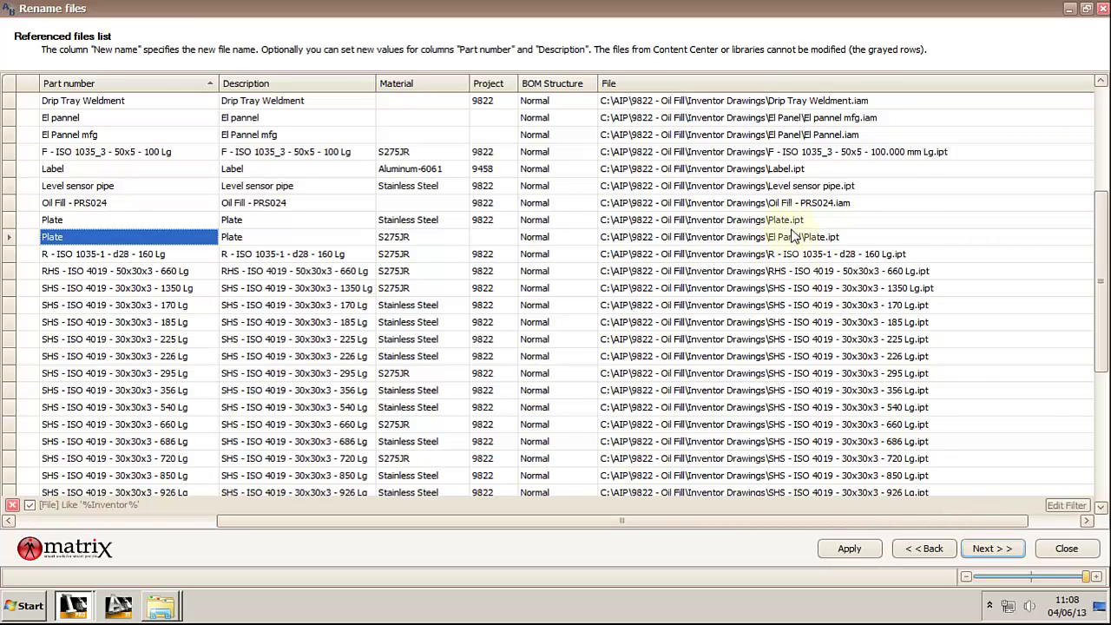
scroll(507, 247, left, 5)
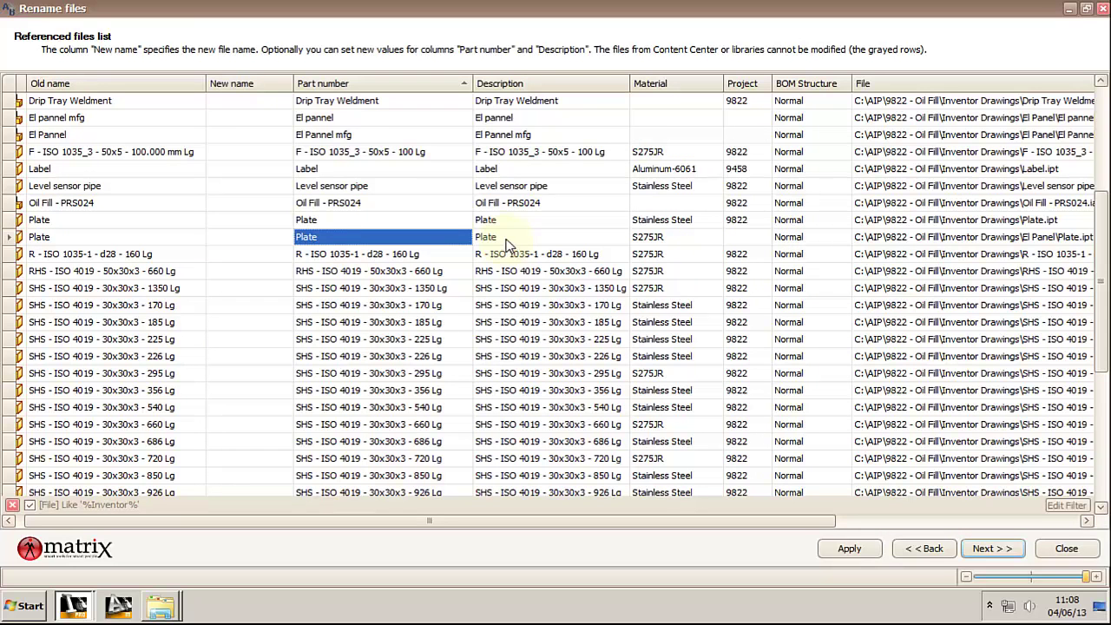
click(506, 239)
Step: Set El Panel Plate's description, part number and new file name to Long Plate, then apply
double_click(507, 237)
text(Long P)
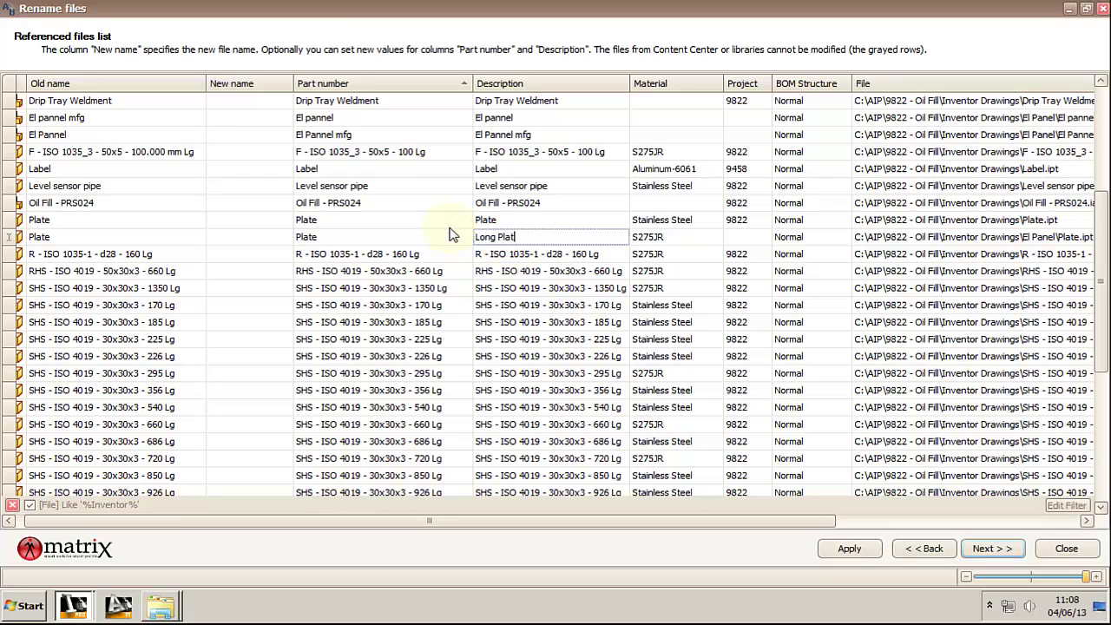
key(ctrl+a)
key(ctrl+c)
click(389, 238)
click(394, 237)
key(ctrl+v)
click(232, 240)
key(ctrl+v)
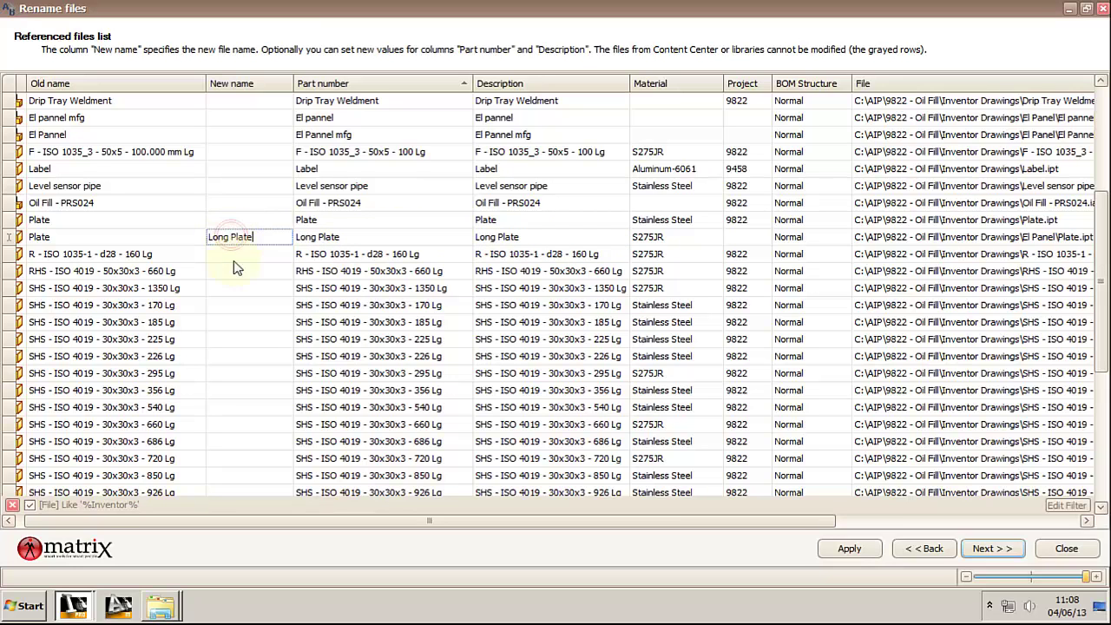
key(Return)
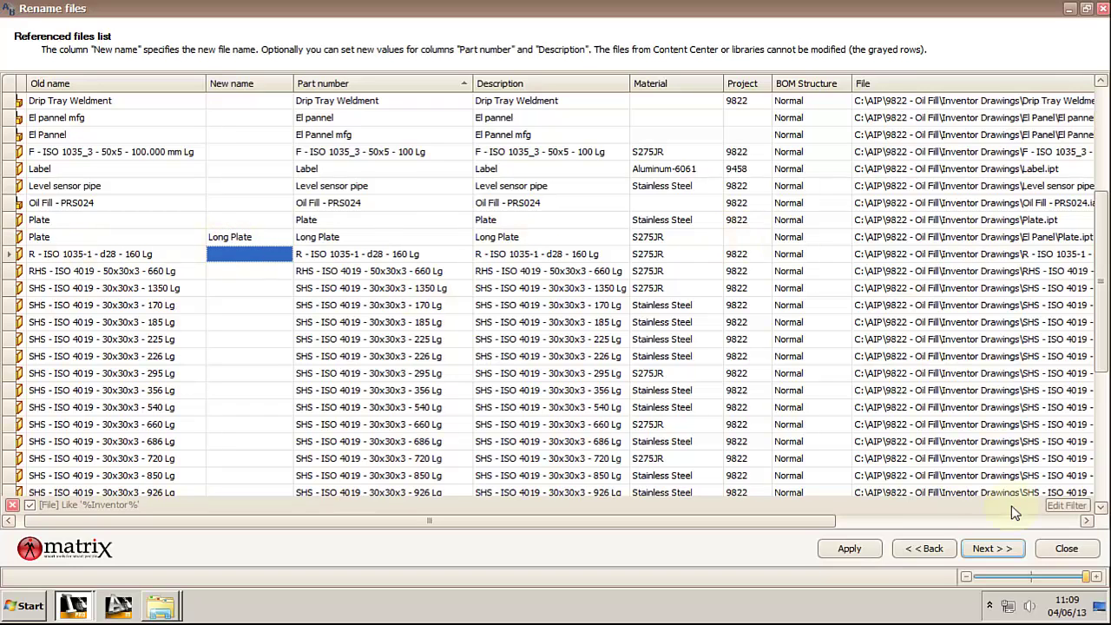
click(848, 548)
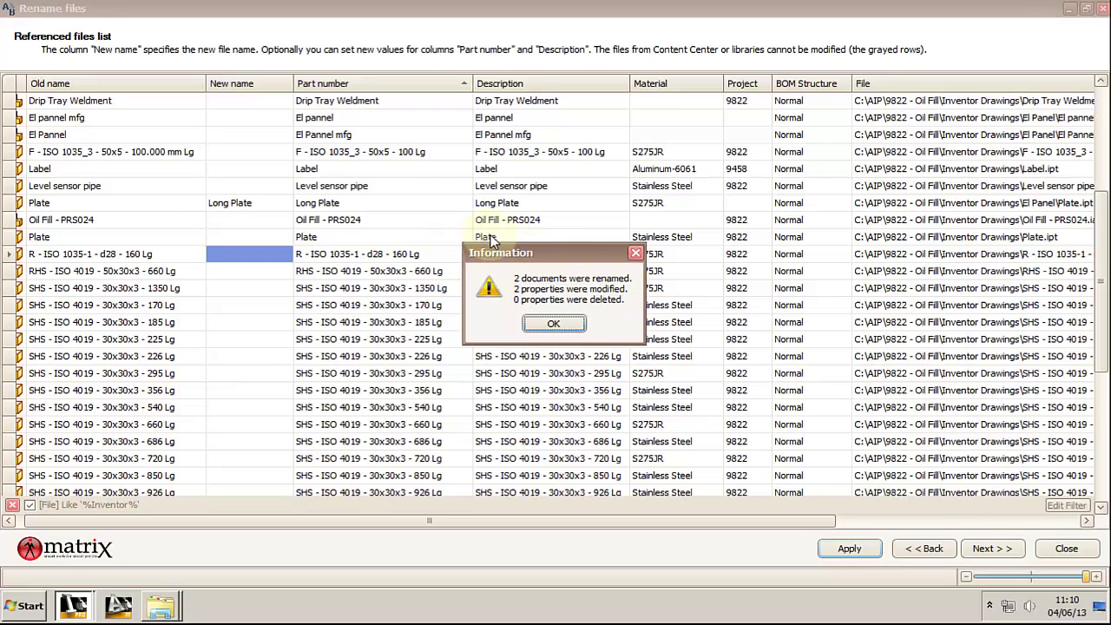
click(553, 325)
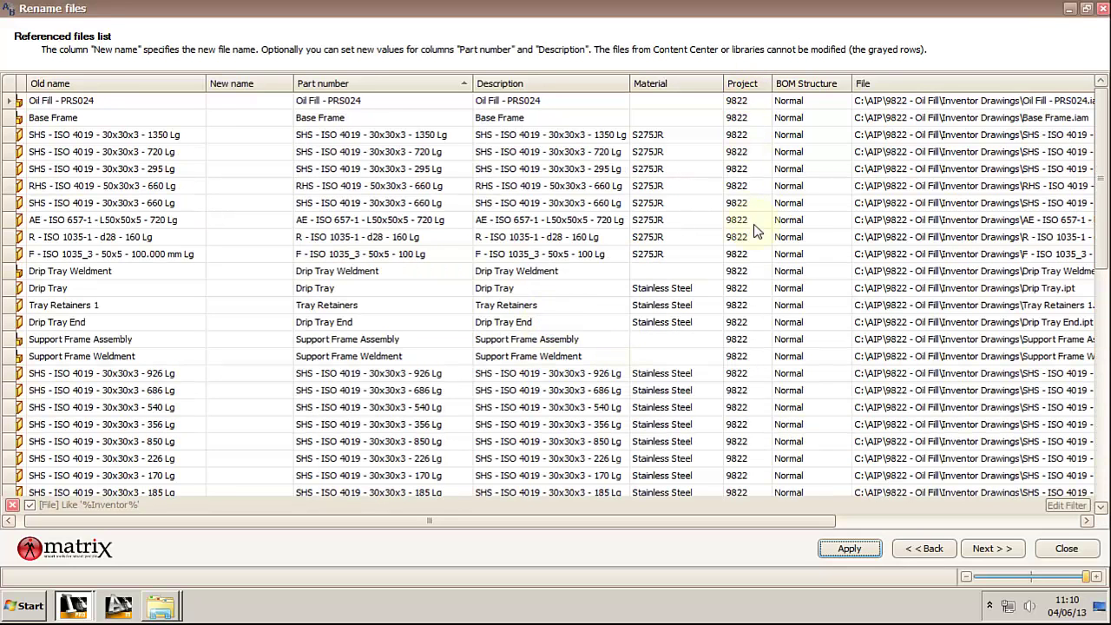
Step: Sort by Project and set the top four files' Project cells to 9822
click(739, 83)
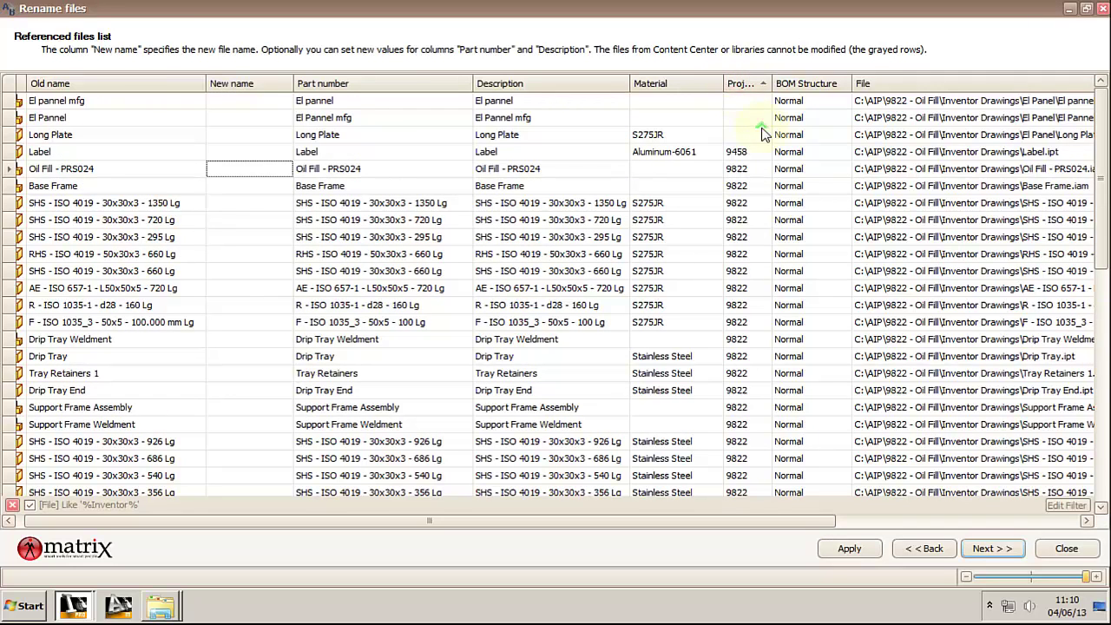
drag(745, 101, 743, 151)
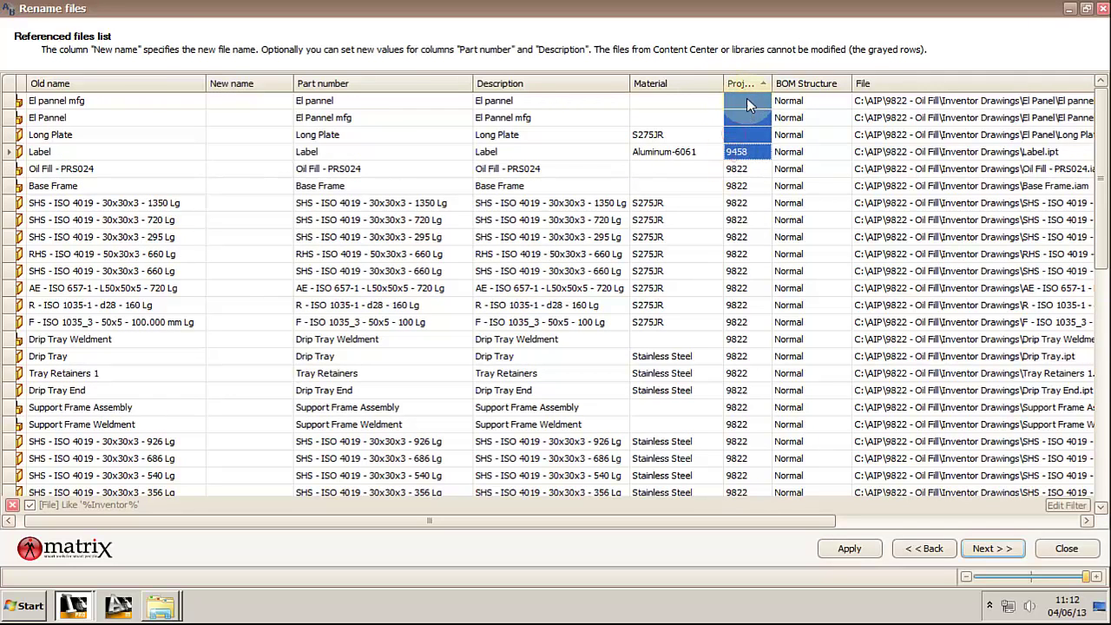
right_click(746, 100)
click(796, 399)
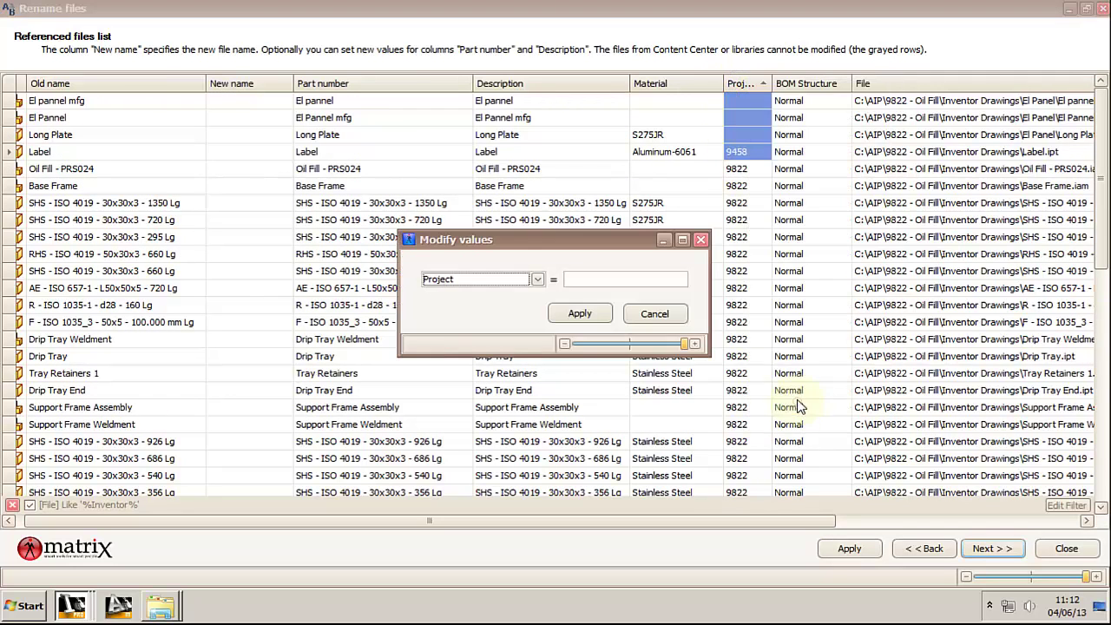
click(619, 278)
text(9822)
click(595, 319)
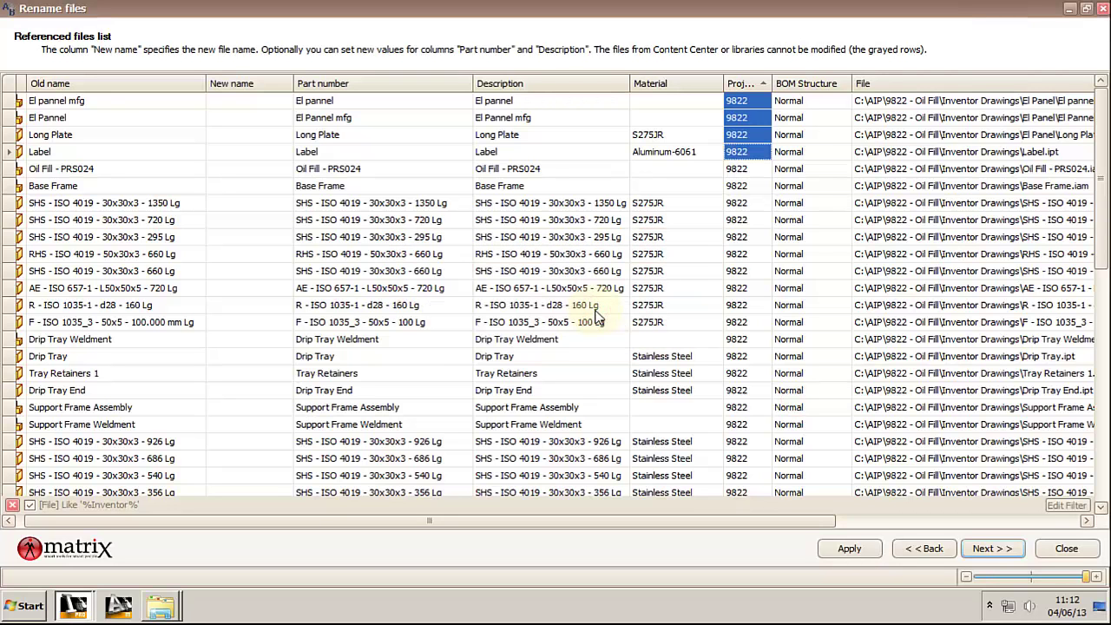
Step: Apply the Project changes to the files and dismiss the summary
drag(1105, 137, 1104, 349)
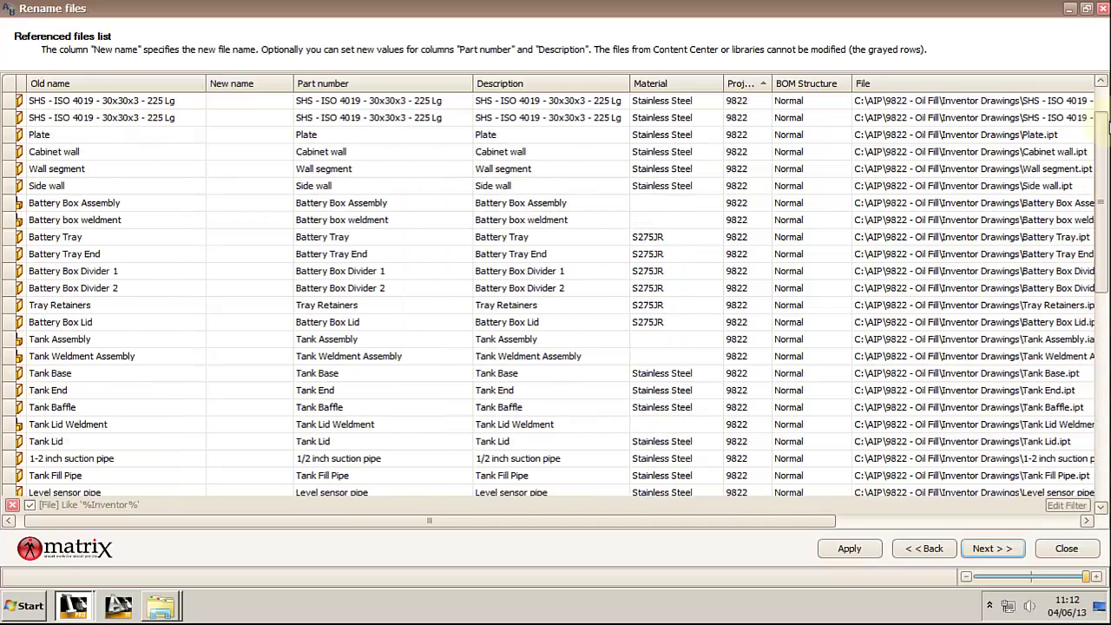
drag(1106, 128, 1105, 90)
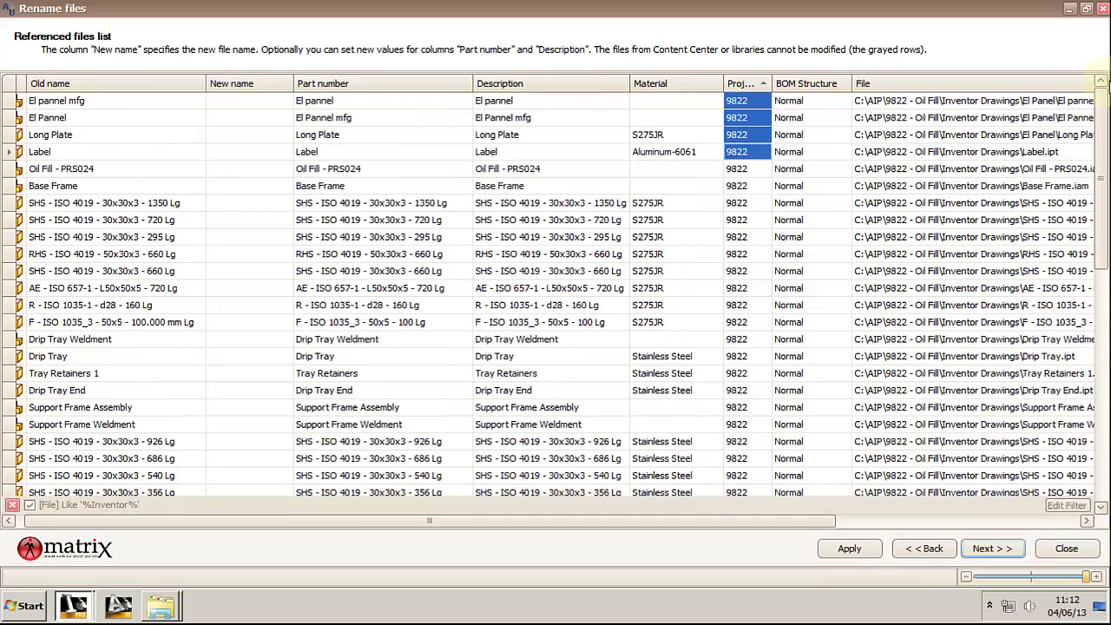
click(868, 556)
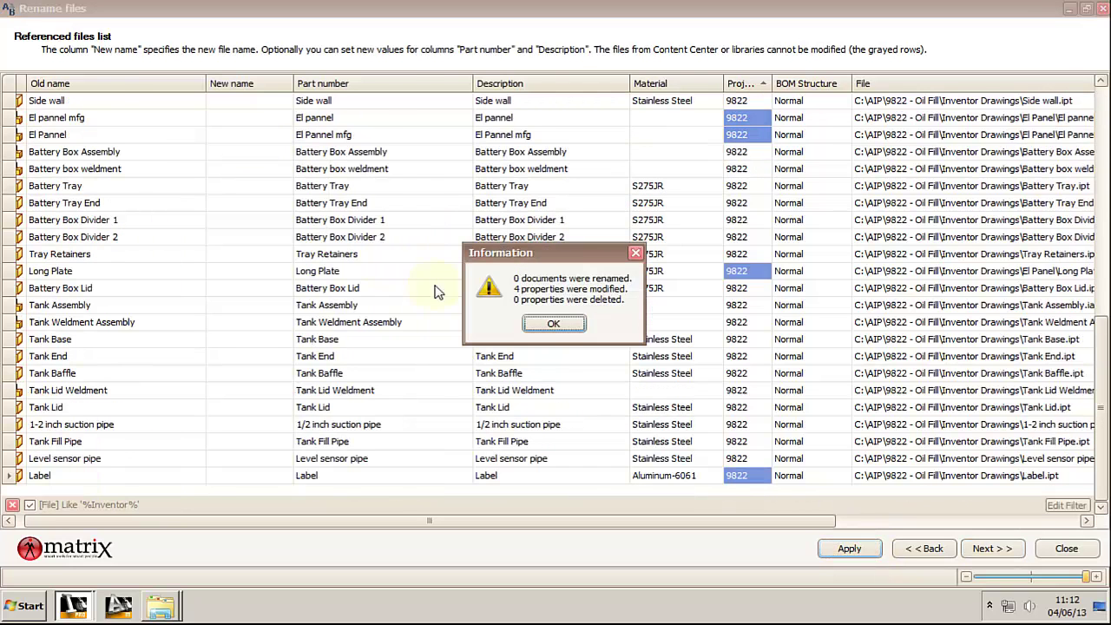
click(554, 325)
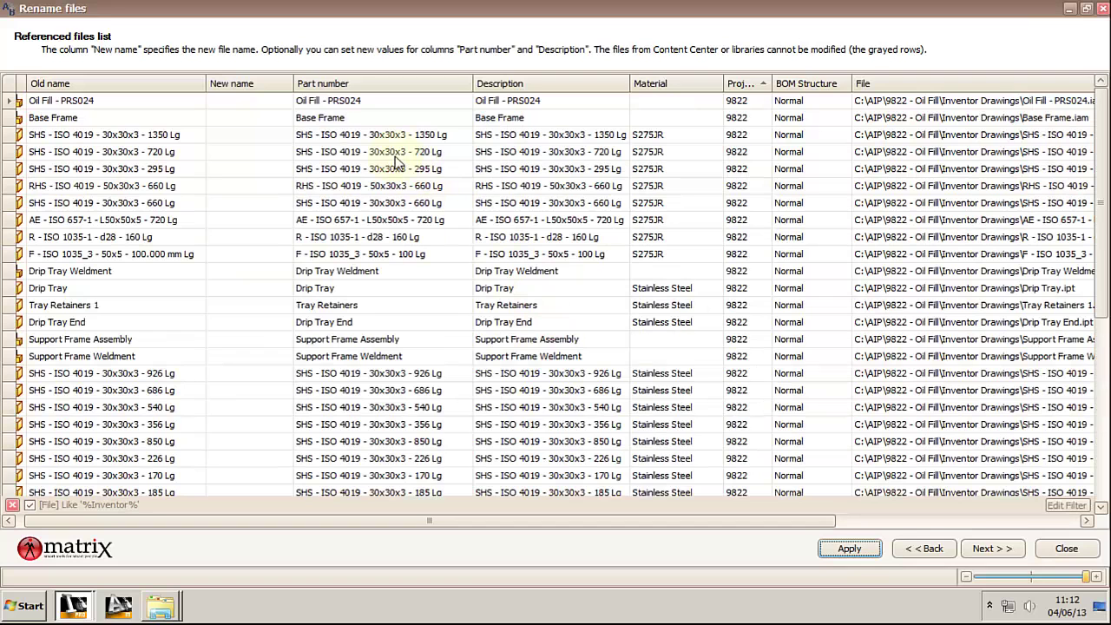
Step: Replace 'wall' with 'plate' in the Part number column
right_click(356, 84)
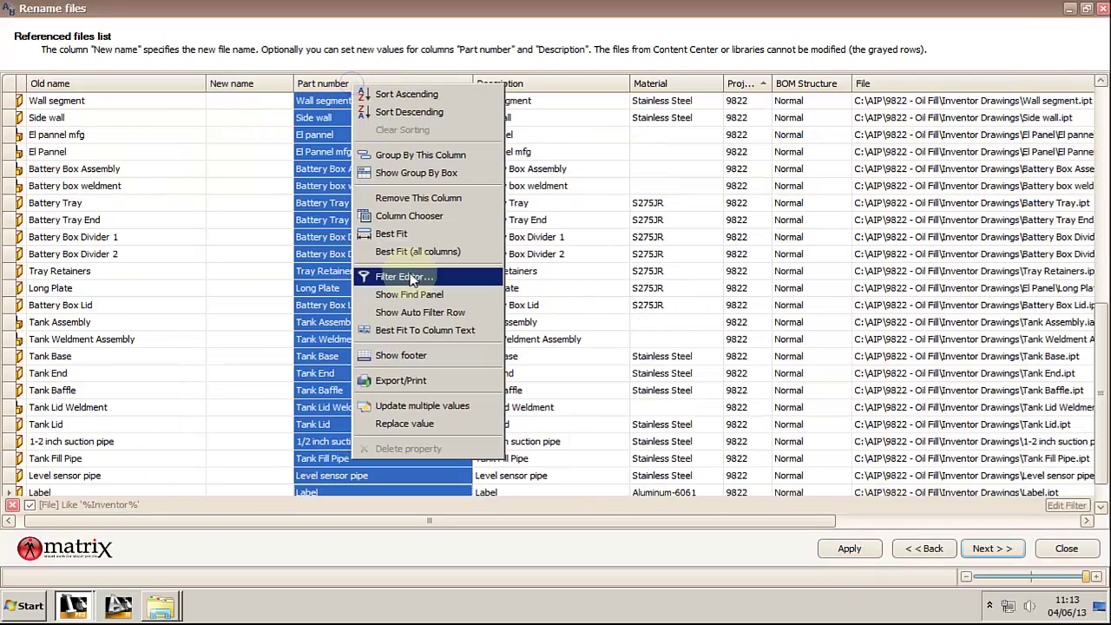
click(404, 423)
click(484, 279)
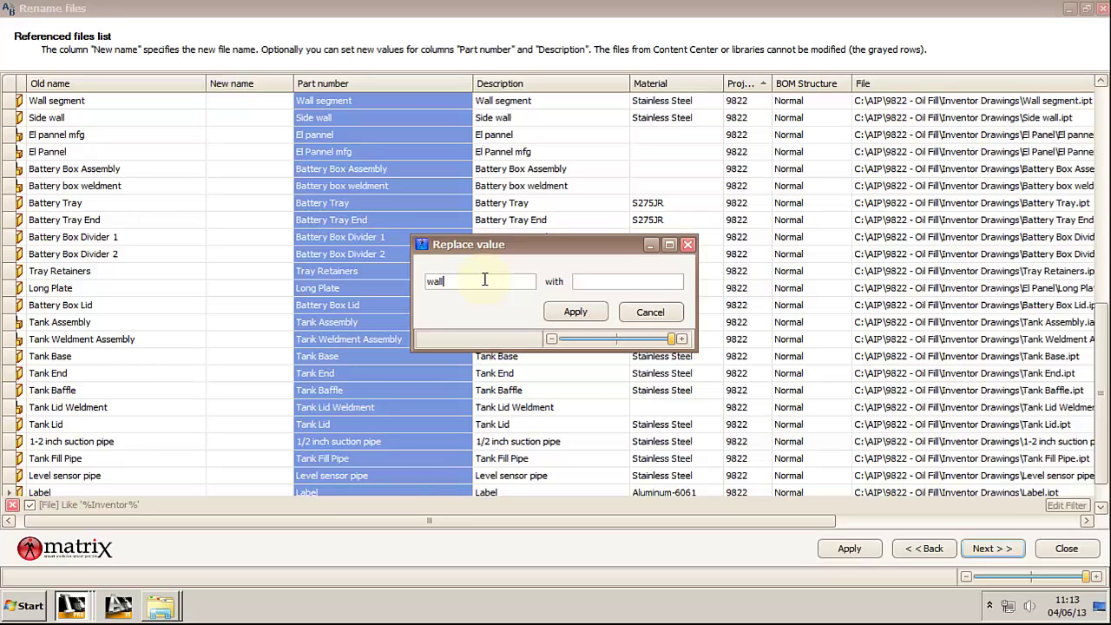
click(610, 284)
text(plate)
click(575, 313)
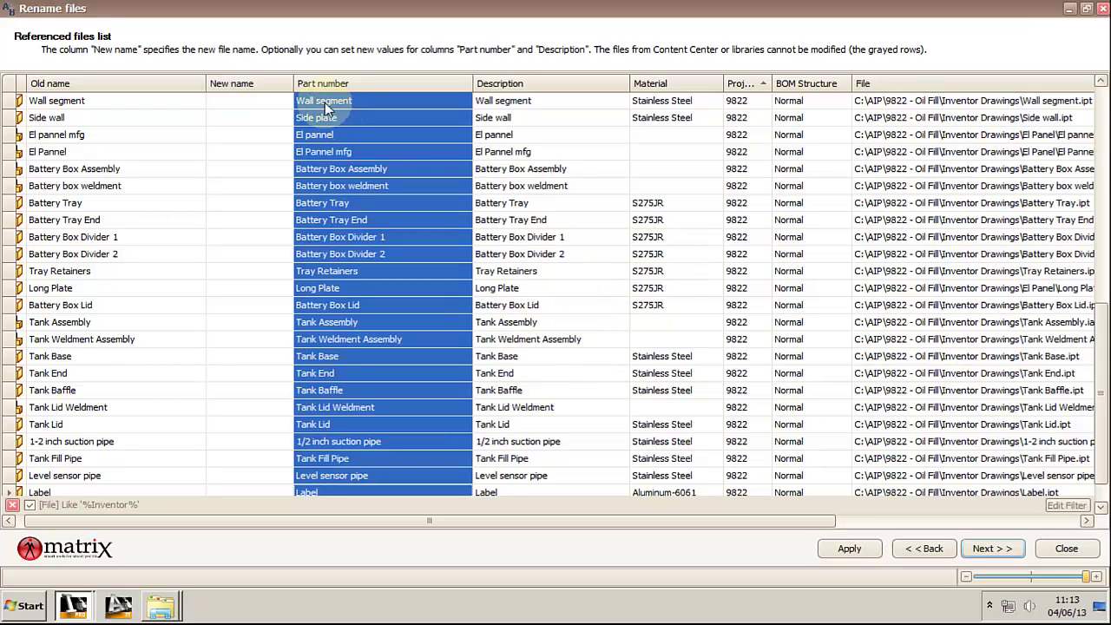
Step: Run another Part number replace, changing Wall to Plate
right_click(346, 84)
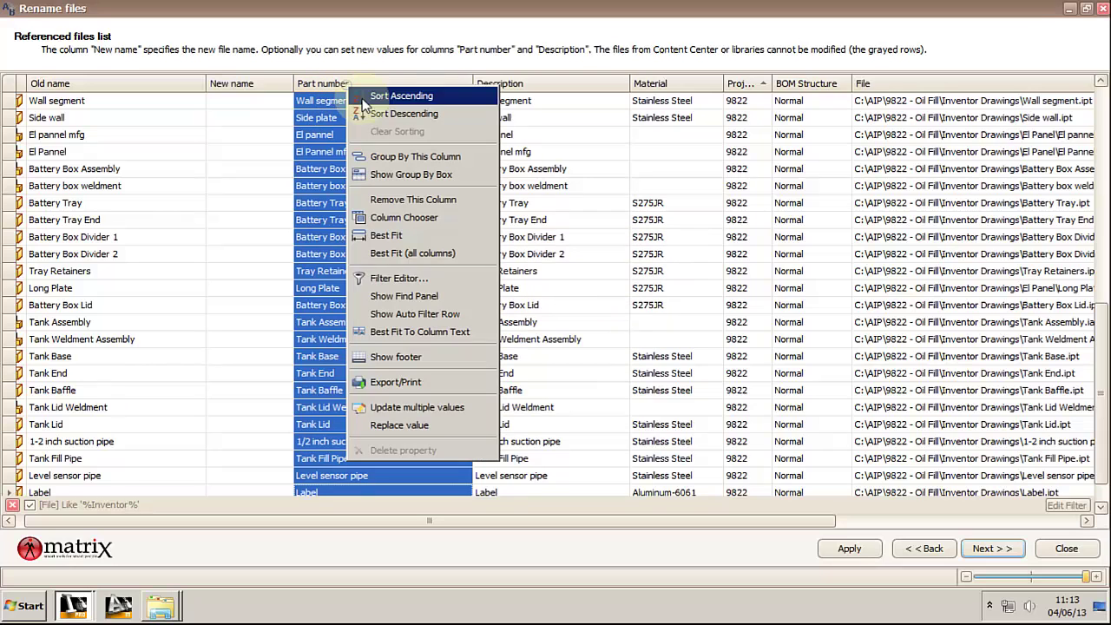
click(460, 431)
click(483, 277)
text(WQ)
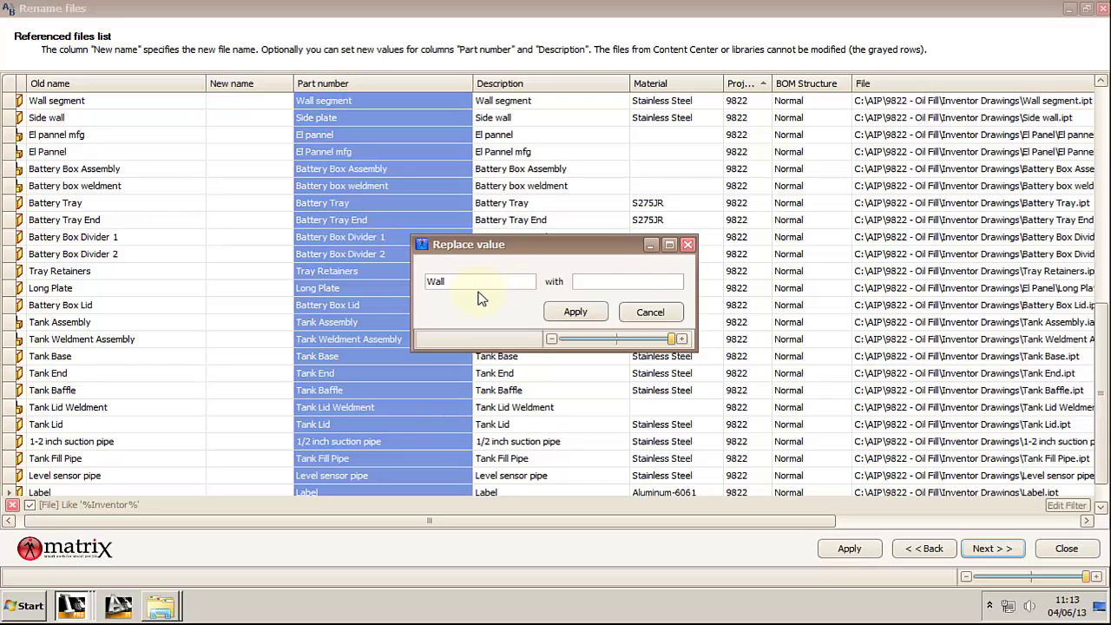
click(611, 281)
text(Plate)
click(575, 312)
Step: Restore Wall segment's part number by copying its description text into the cell
click(529, 105)
click(552, 108)
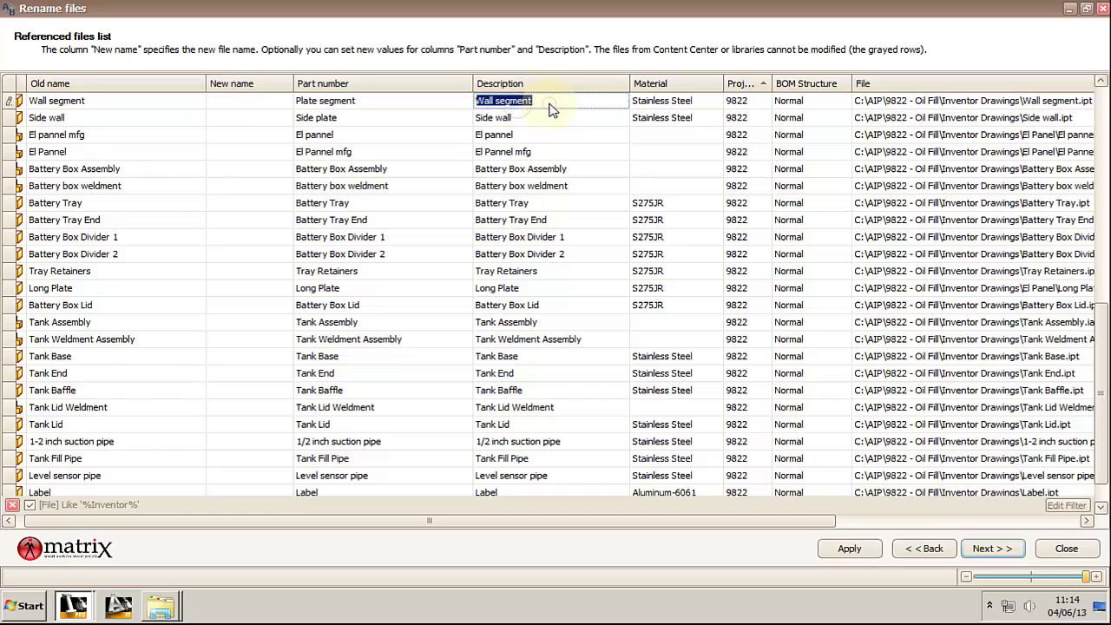
key(ctrl+c)
click(359, 104)
key(ctrl+v)
key(Return)
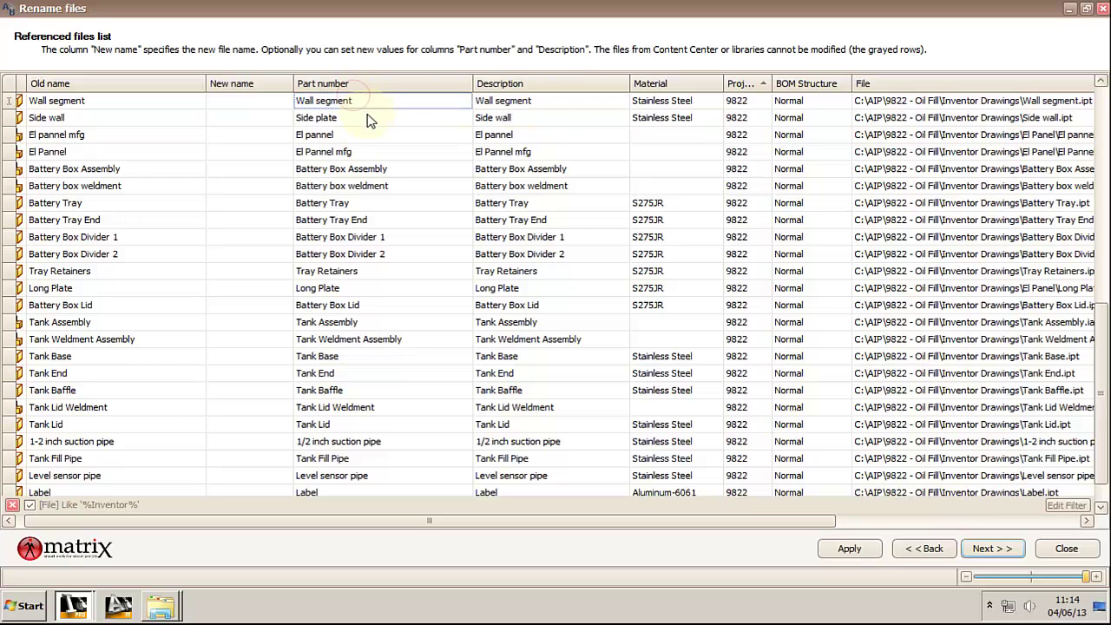
click(367, 120)
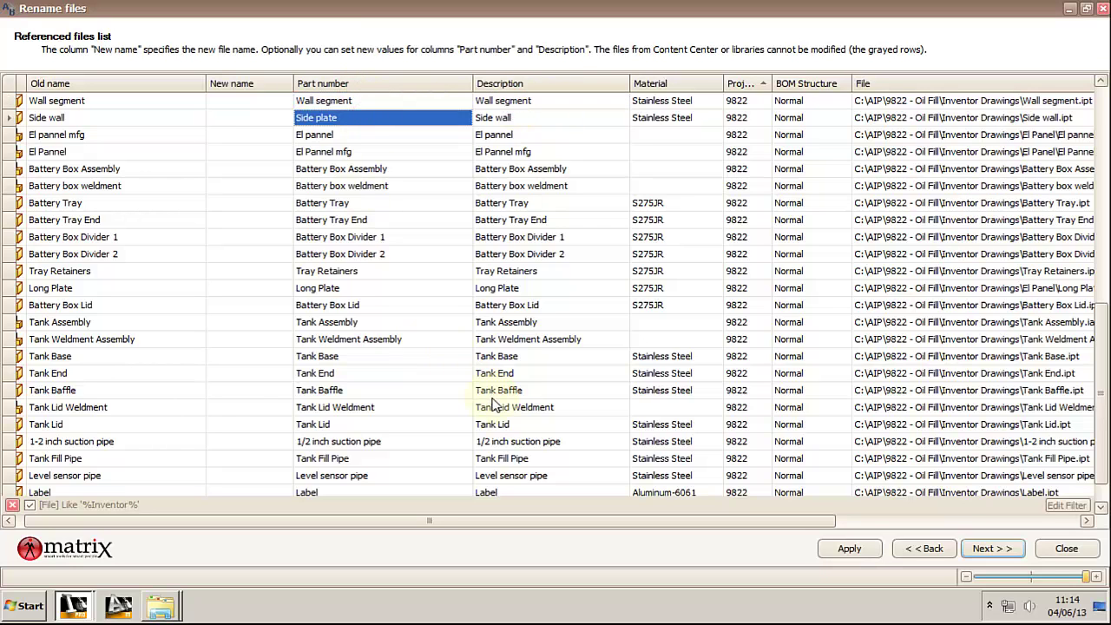
Step: Apply the part number changes and close the wizard, returning to the Oil Fill assembly
click(846, 550)
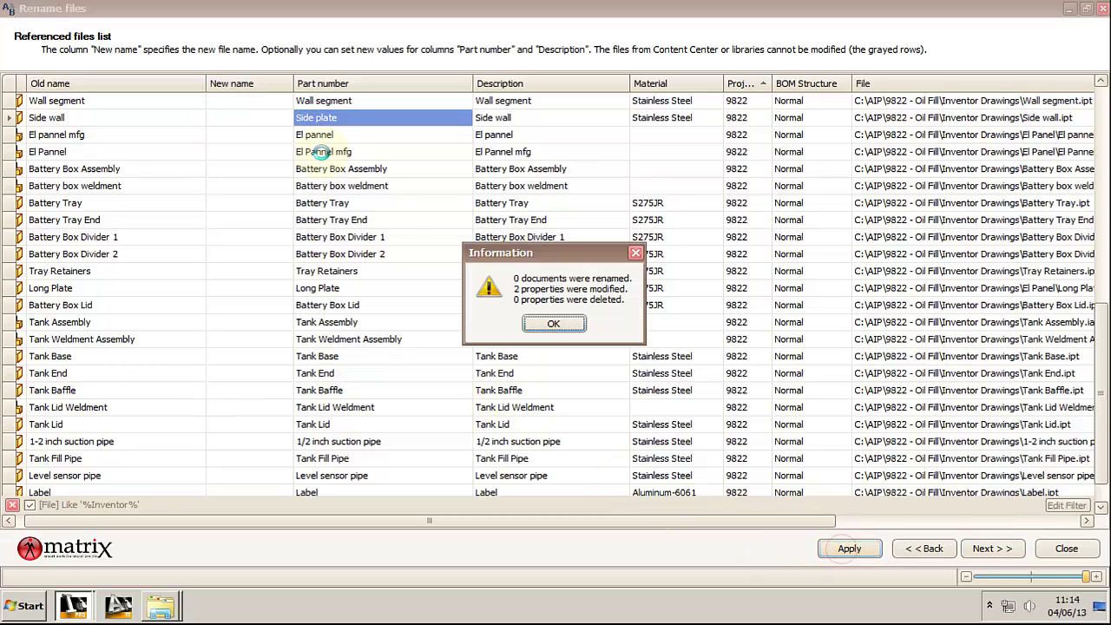
click(552, 324)
click(989, 547)
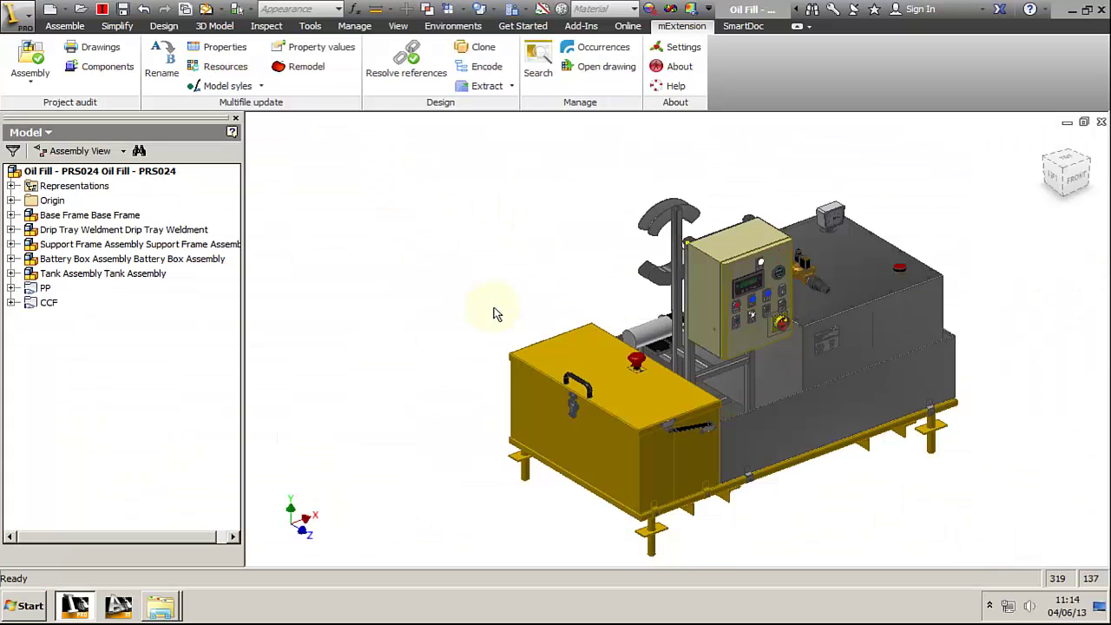
click(83, 10)
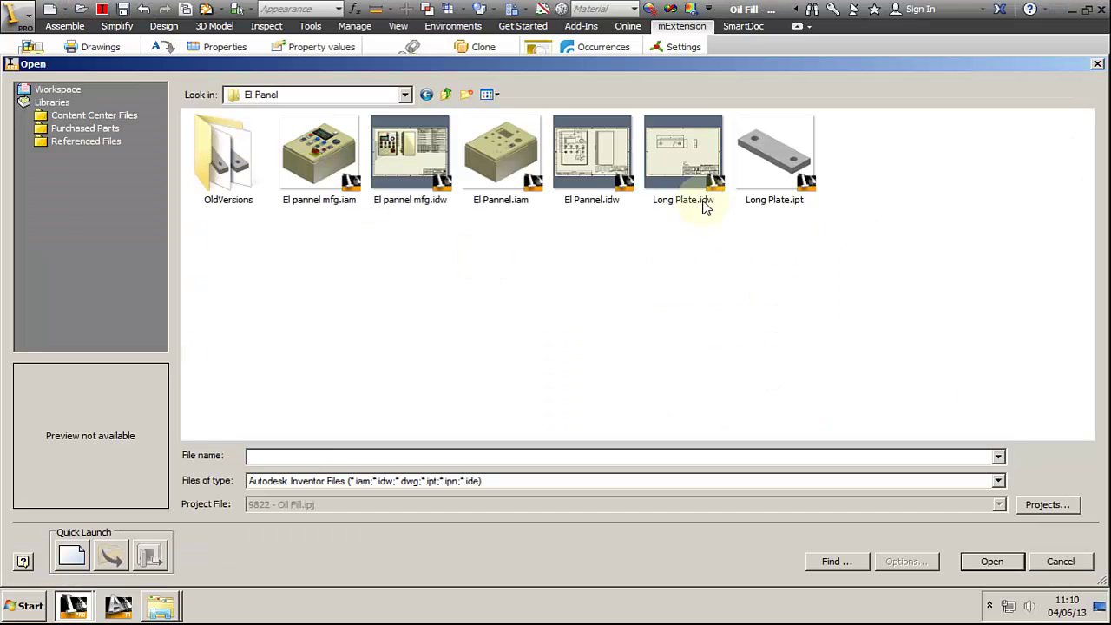
mouse_move(704, 207)
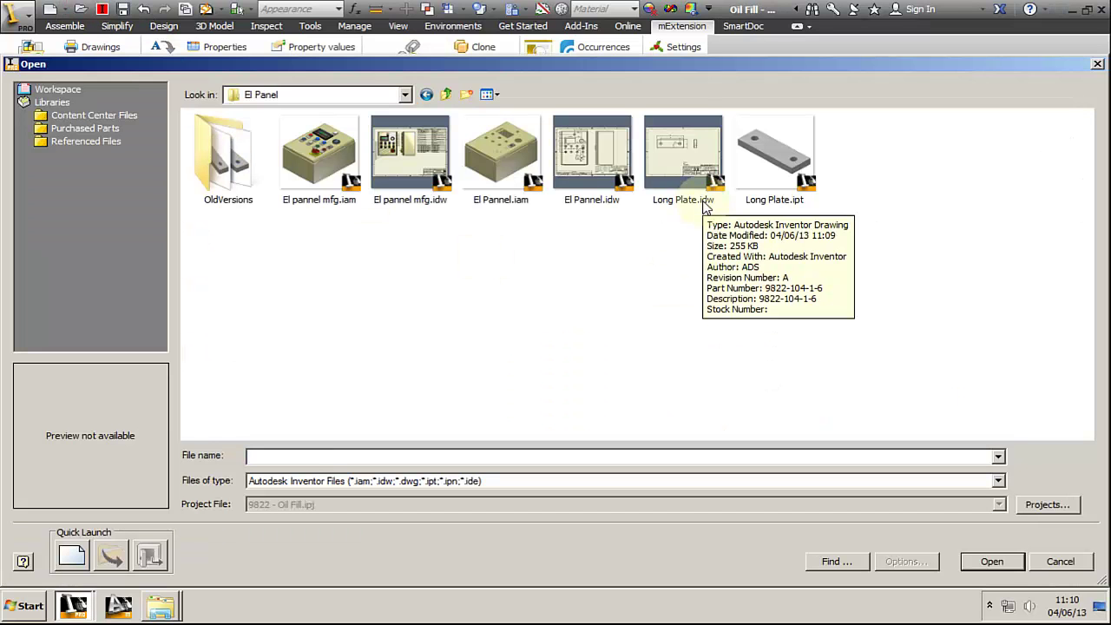
mouse_move(773, 206)
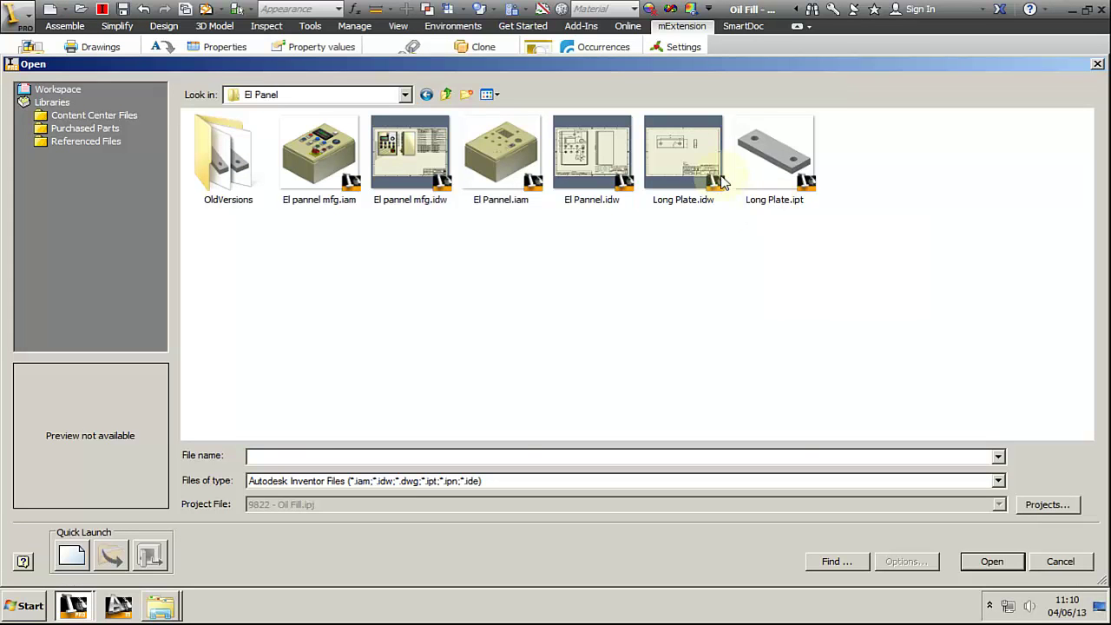
double_click(657, 148)
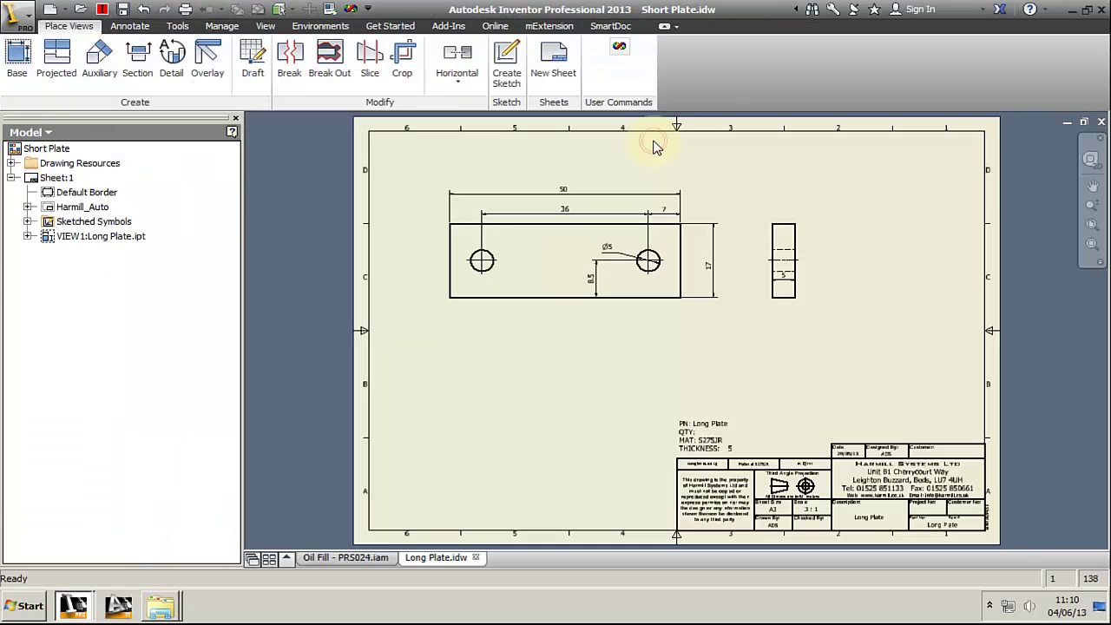
right_click(529, 244)
click(528, 367)
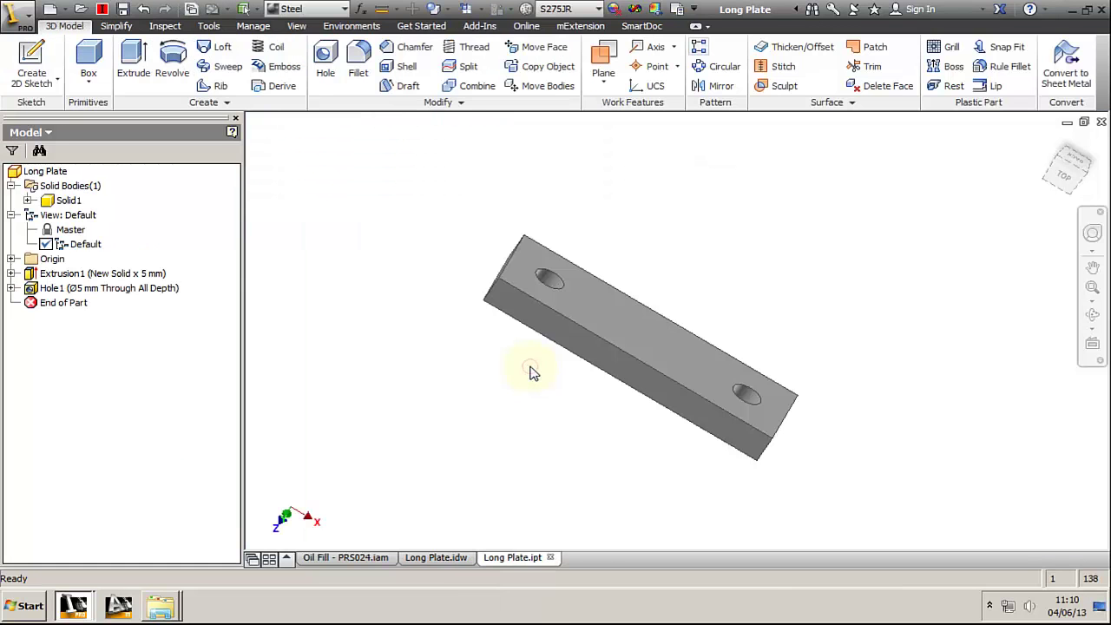
click(1100, 123)
click(1100, 122)
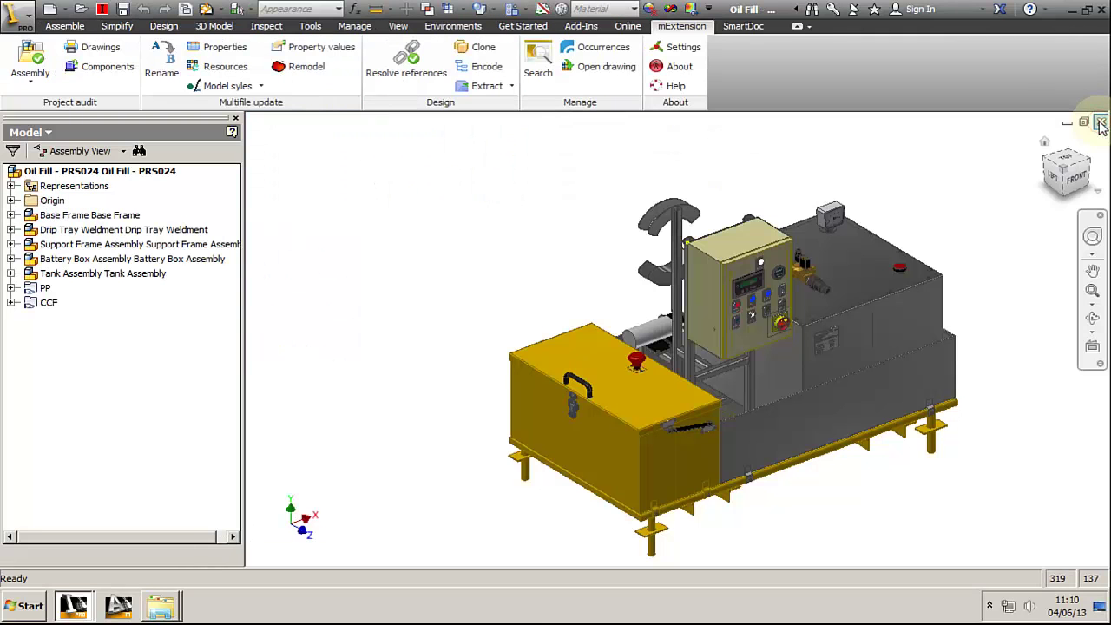